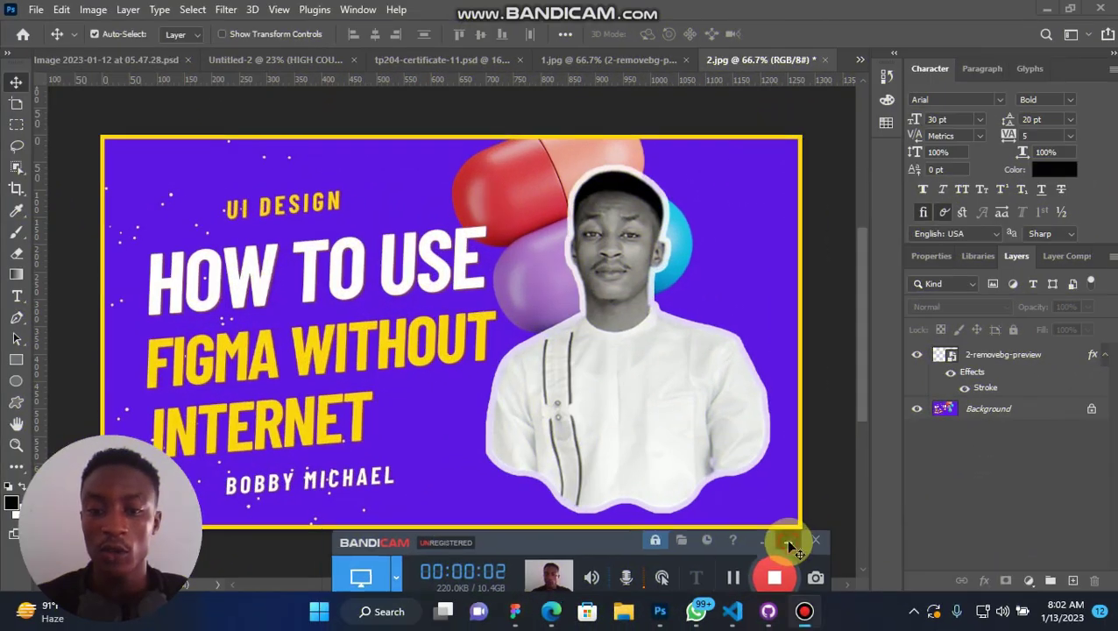
# - Minimize the Photoshop thumbnail window so the Figma Drafts home screen shows
pyautogui.click(788, 542)
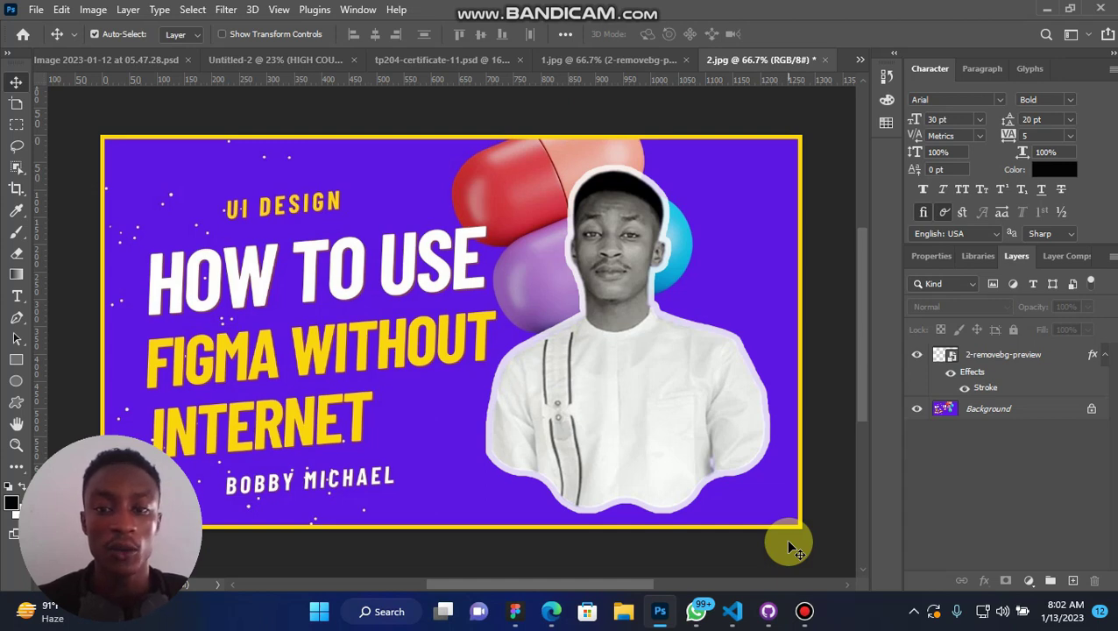
pyautogui.click(1046, 10)
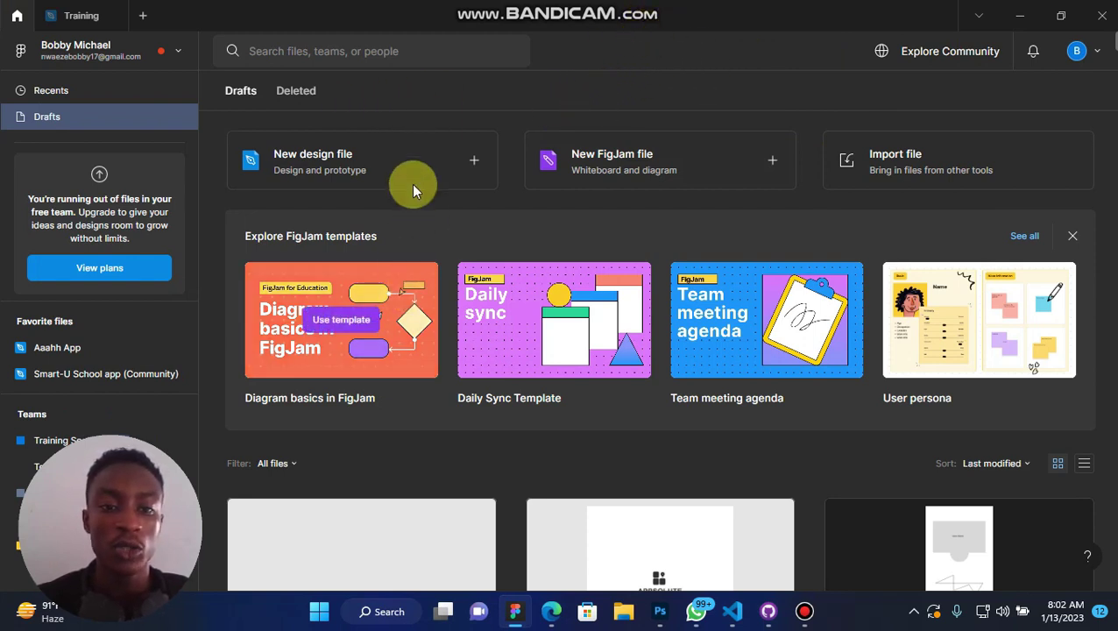
# - Open the Training design file with its blank ESE5E5 canvas at 100%
pyautogui.click(77, 16)
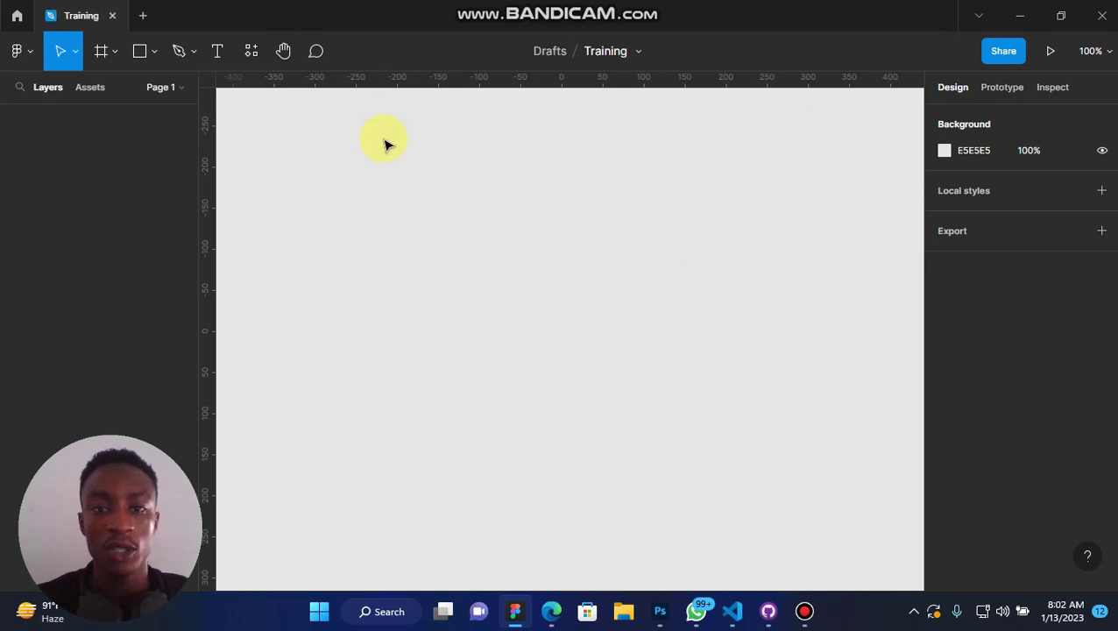
pyautogui.moveTo(340, 183); pyautogui.dragTo(610, 342)
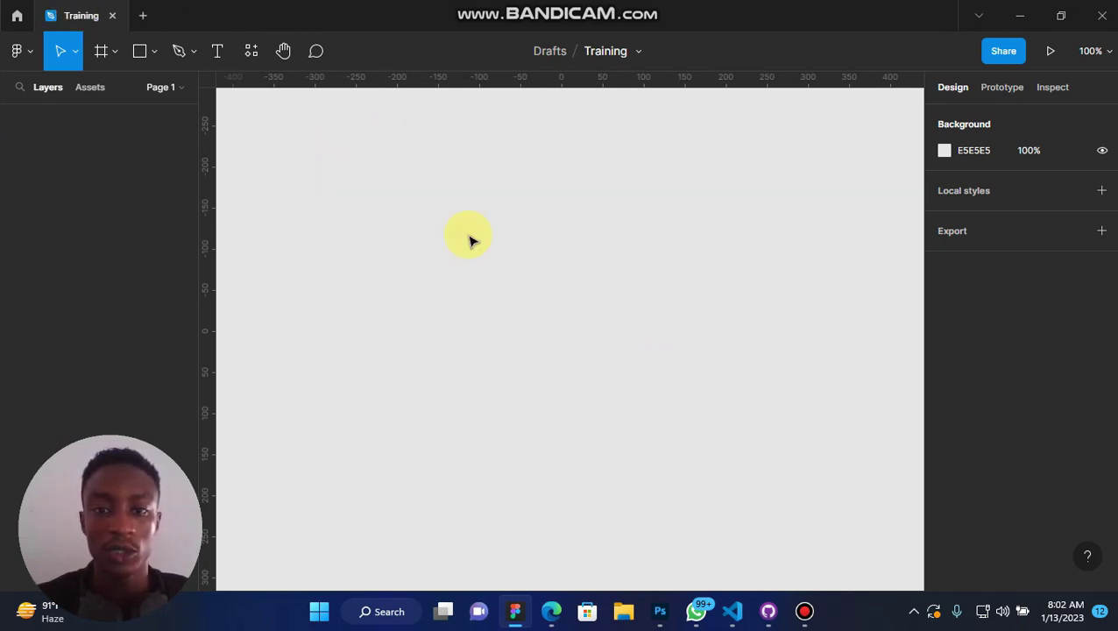
pyautogui.moveTo(351, 162); pyautogui.dragTo(579, 333)
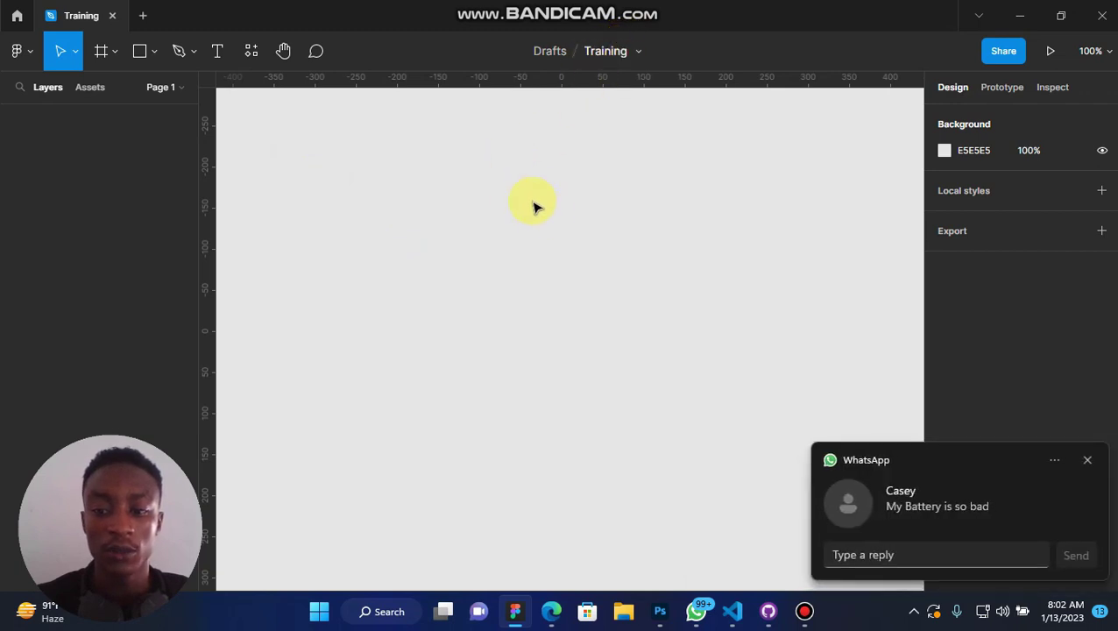
pyautogui.moveTo(319, 156); pyautogui.dragTo(783, 508)
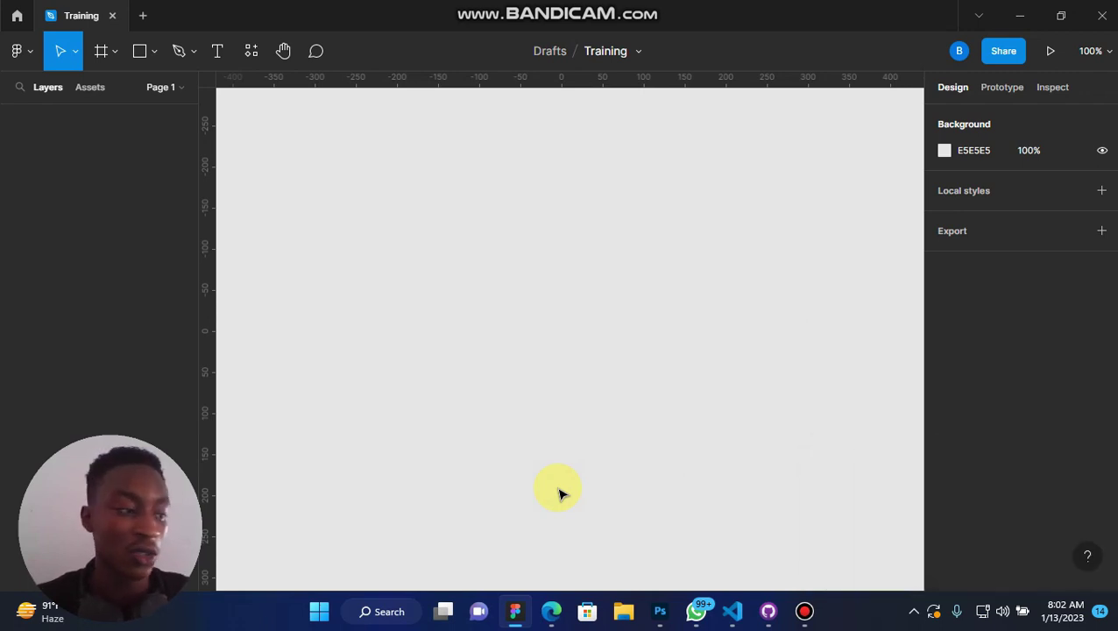
pyautogui.scroll(-1, 561, 493)
pyautogui.scroll(-1, 561, 493)
pyautogui.scroll(1, 561, 494)
pyautogui.scroll(2, 561, 494)
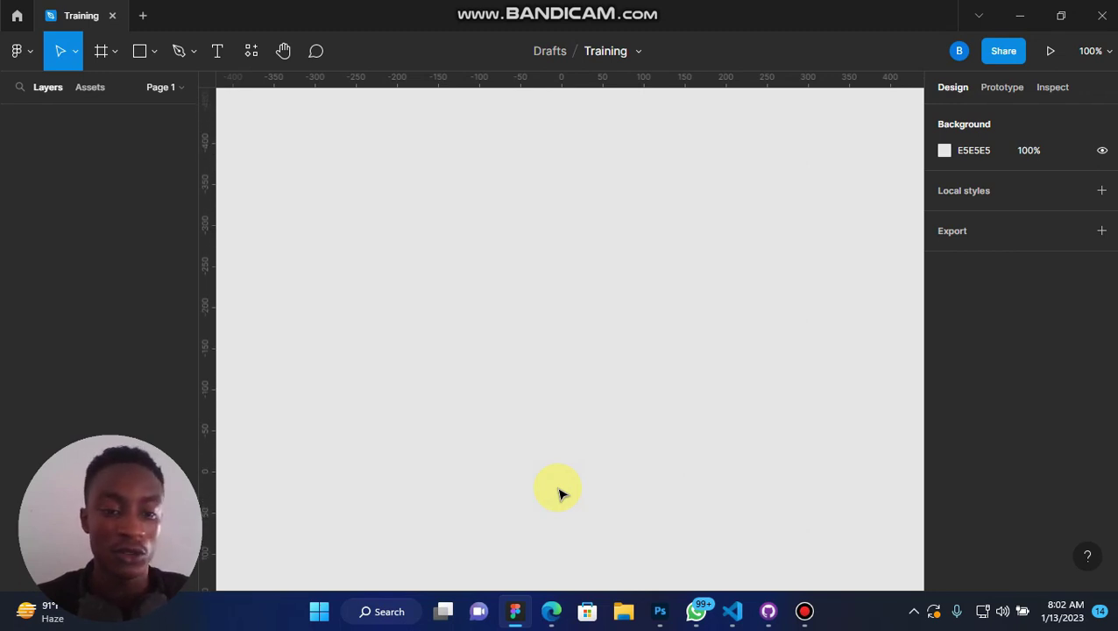
pyautogui.scroll(-1, 561, 494)
pyautogui.scroll(-1, 561, 494)
pyautogui.scroll(-1, 560, 493)
pyautogui.scroll(-2, 561, 493)
pyautogui.scroll(-1, 561, 493)
pyautogui.scroll(-1, 561, 493)
pyautogui.scroll(-1, 561, 494)
pyautogui.scroll(-2, 561, 493)
pyautogui.scroll(2, 561, 493)
pyautogui.scroll(2, 561, 494)
pyautogui.scroll(4, 561, 493)
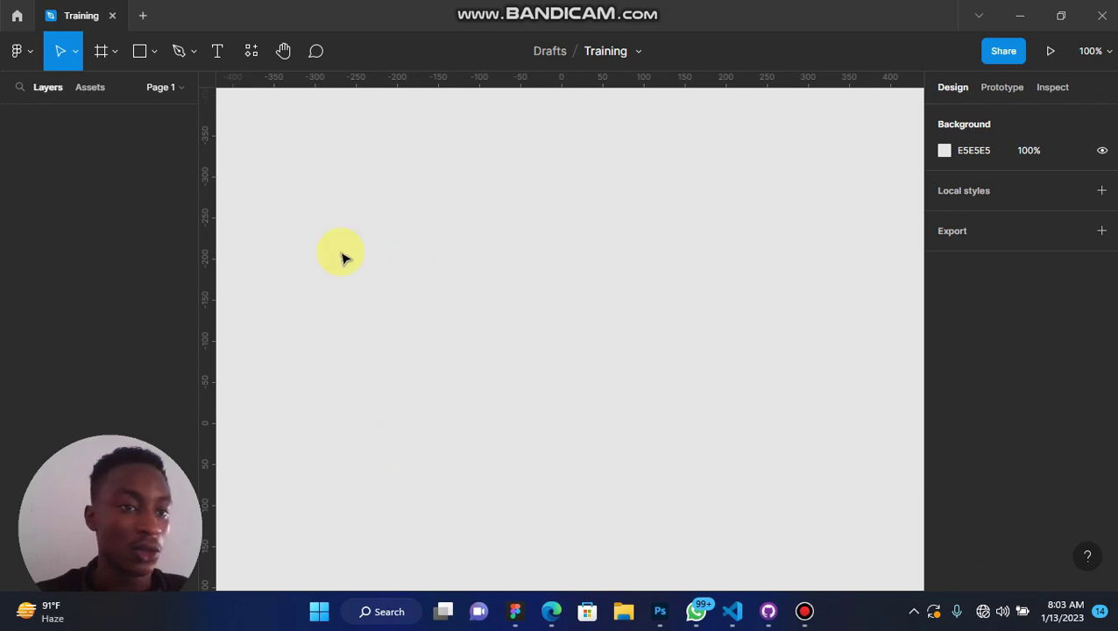
pyautogui.click(467, 262)
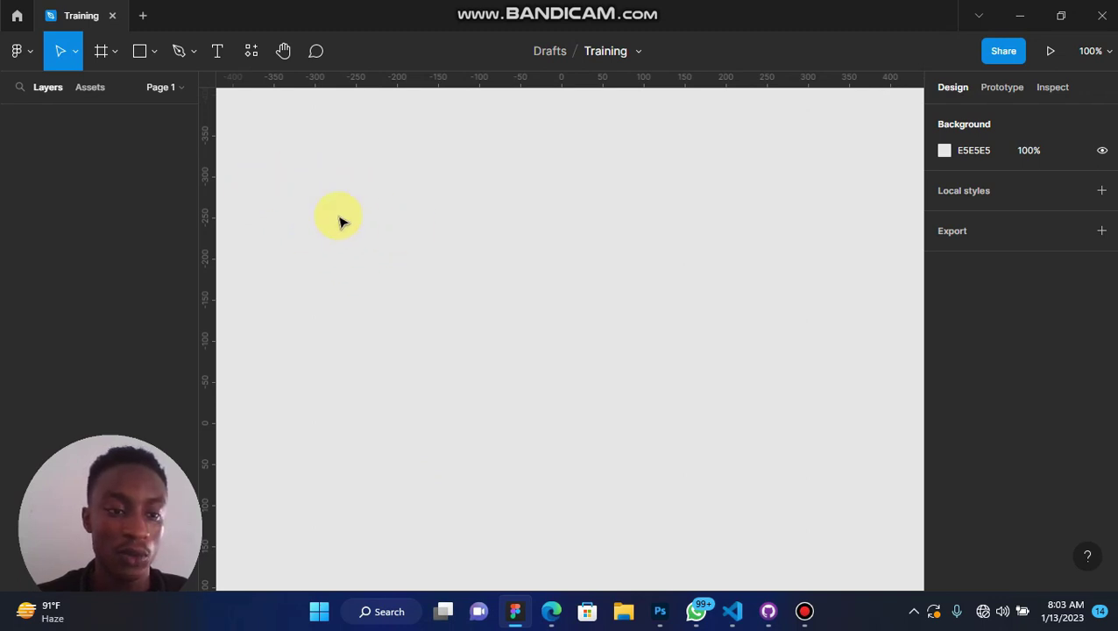
# - Search Figma Community for 'Hopital app', which returns 0 results offline
pyautogui.click(21, 51)
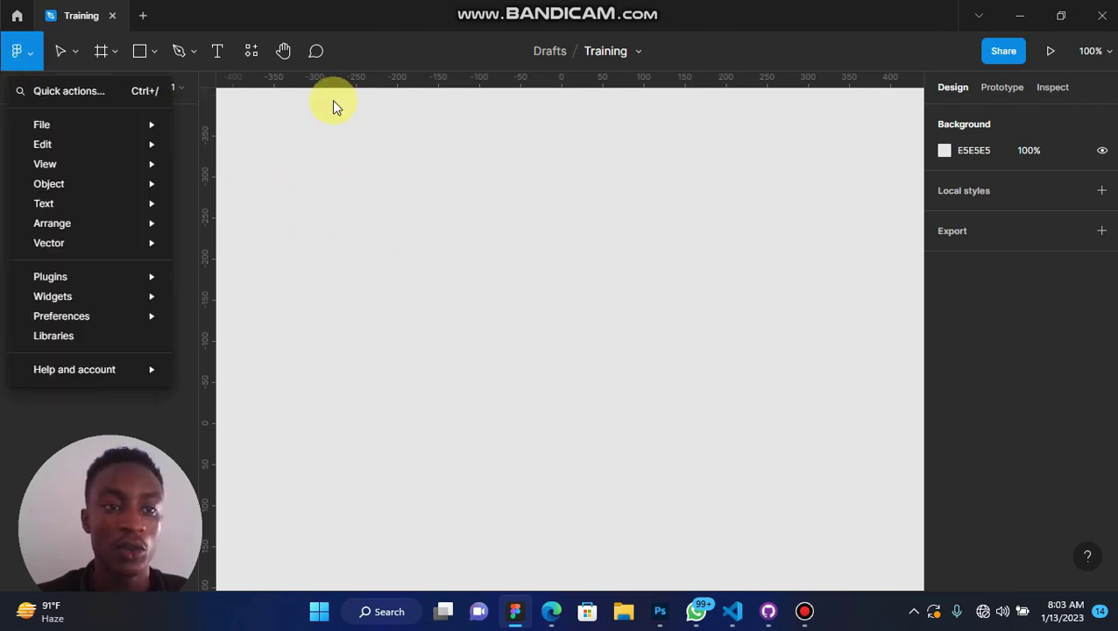
pyautogui.click(356, 156)
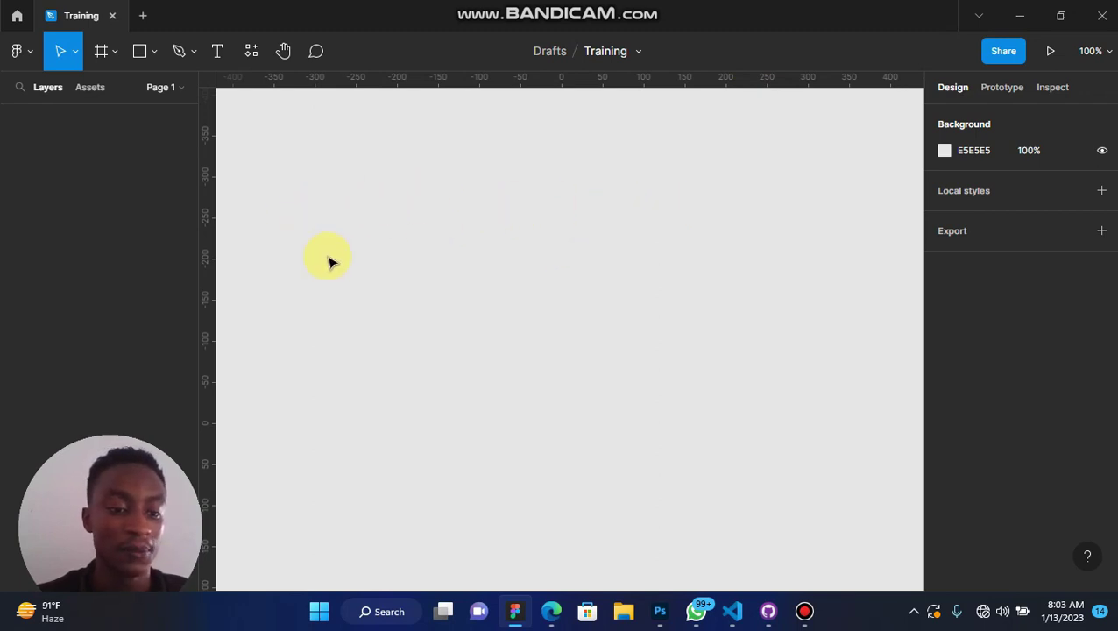
pyautogui.click(17, 16)
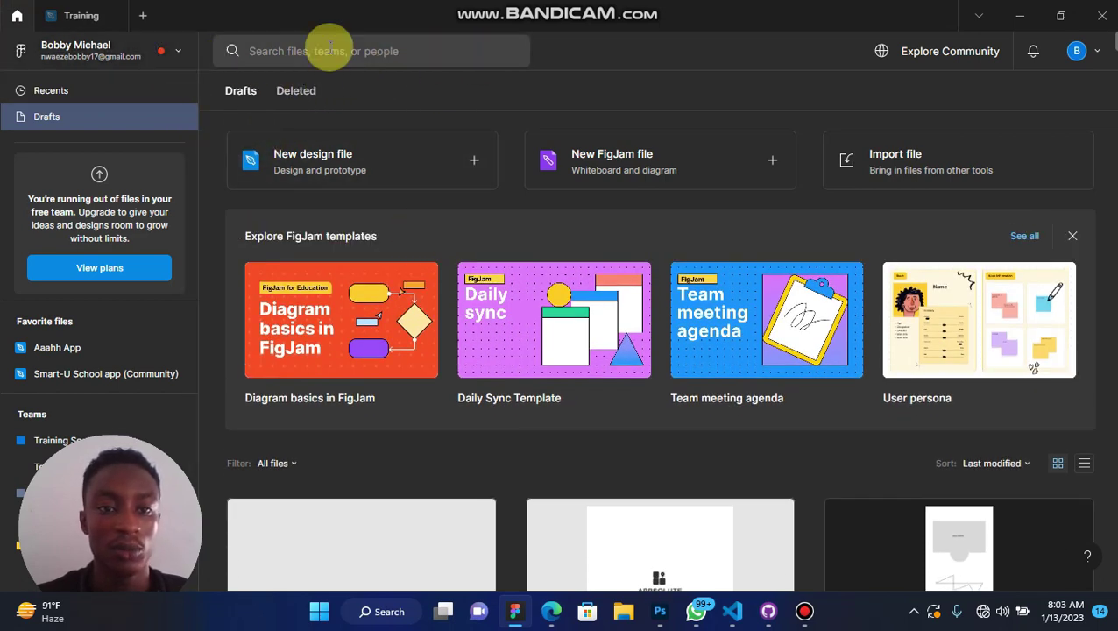
pyautogui.click(957, 59)
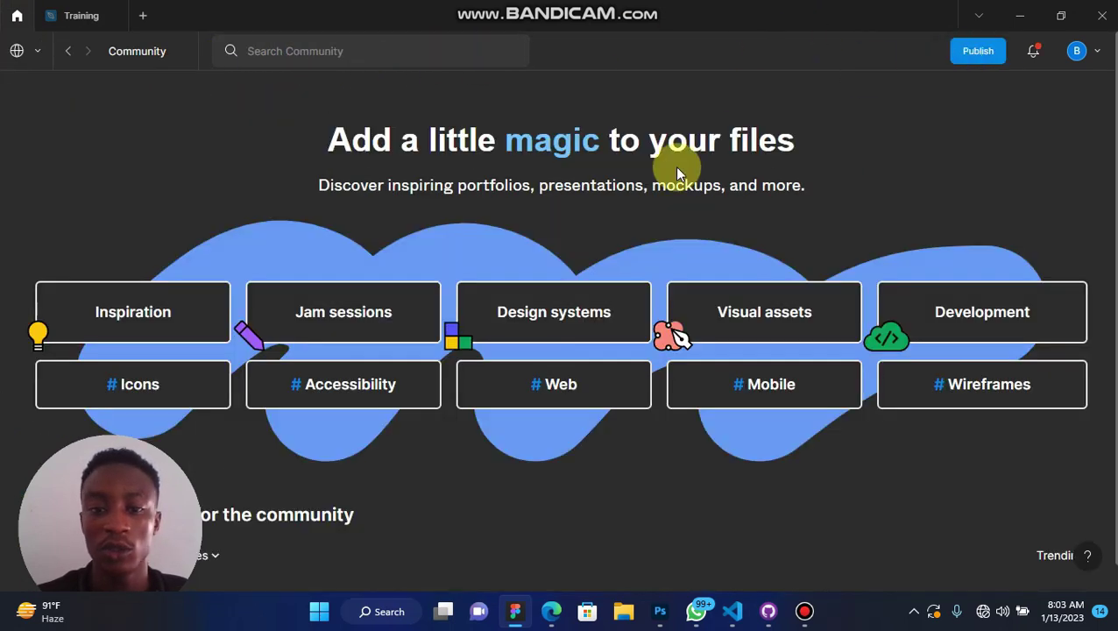
pyautogui.click(415, 47)
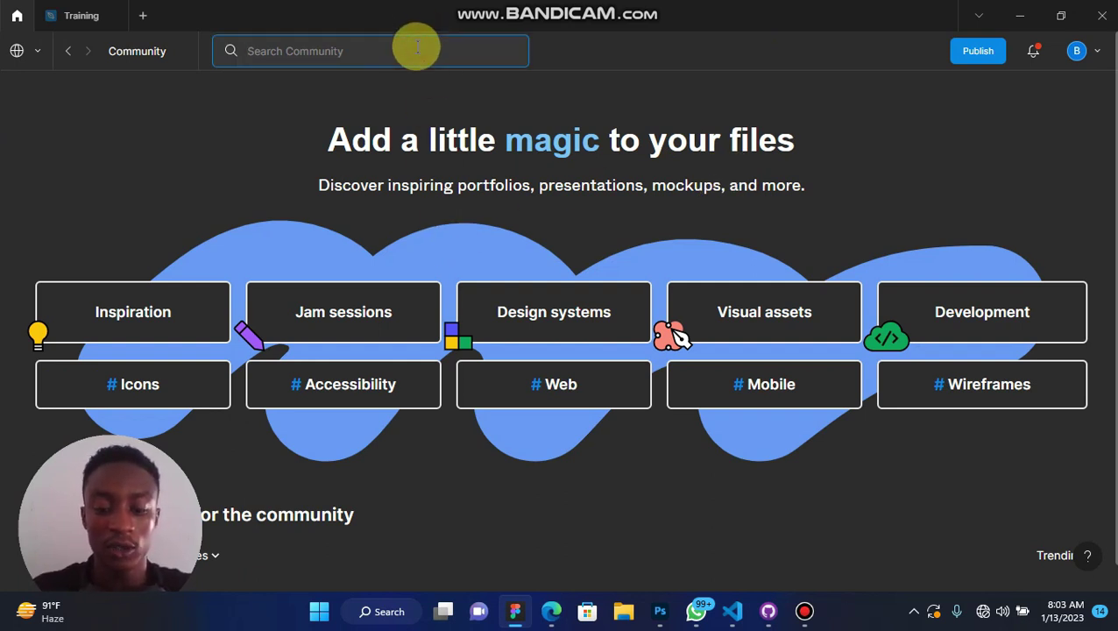
pyautogui.write('Hopital app')
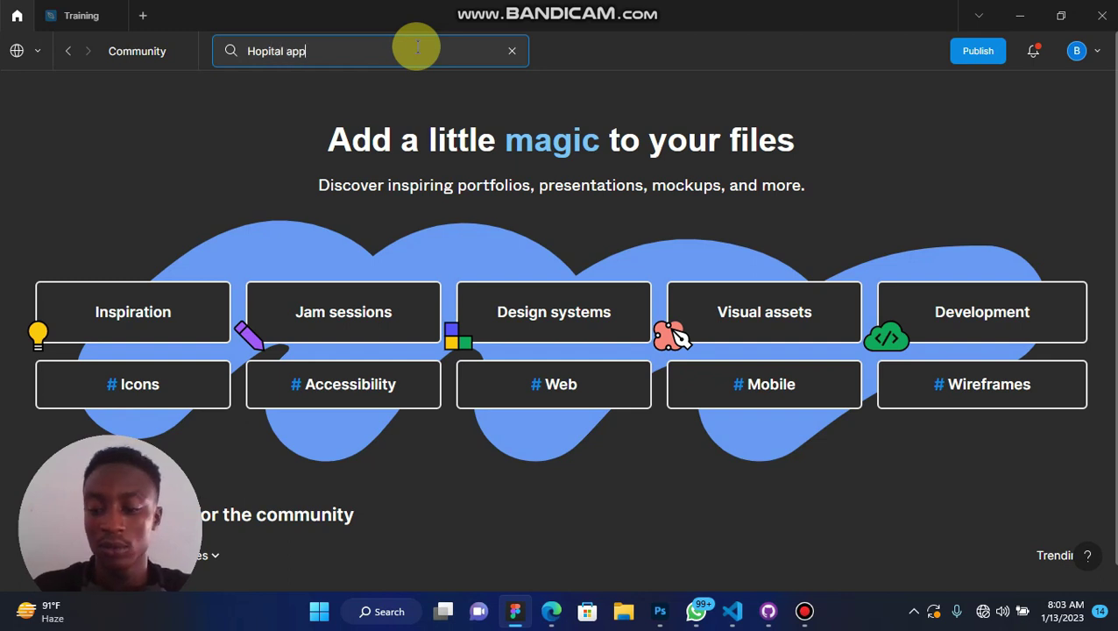
pyautogui.press('Return')
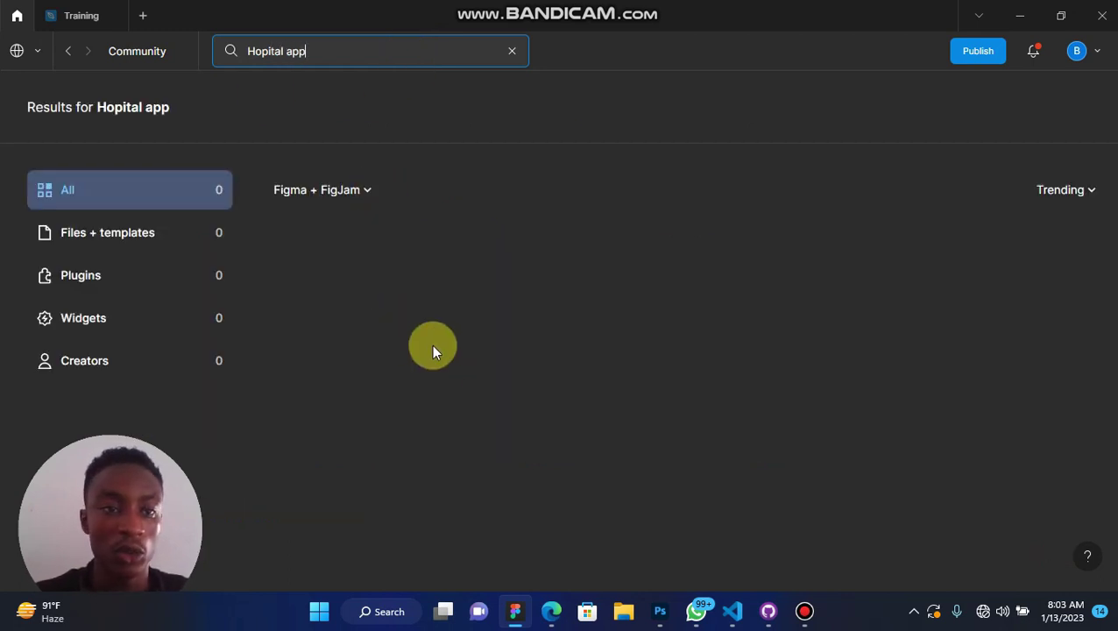
# - Check the signed-in account from the home screen, then return to the Training file
pyautogui.click(83, 16)
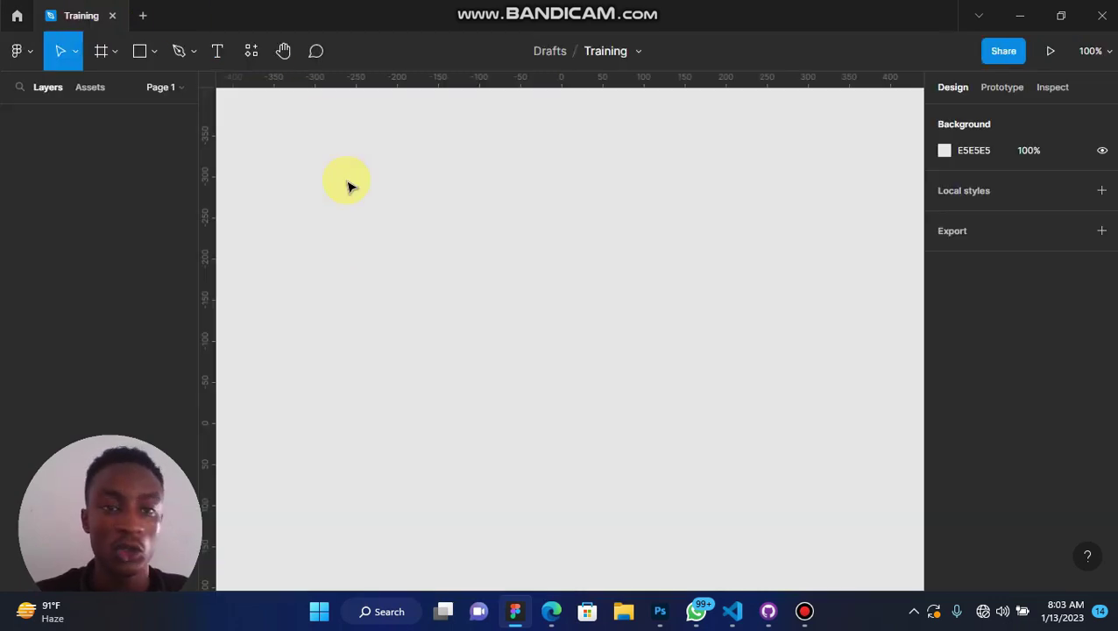
pyautogui.click(17, 18)
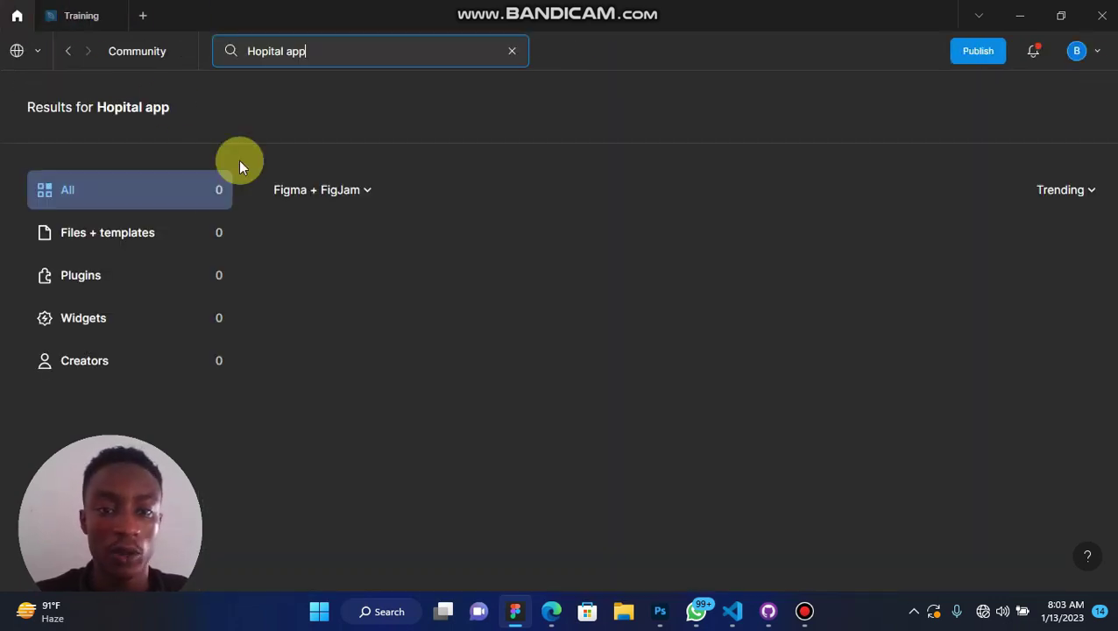
pyautogui.click(44, 48)
pyautogui.click(55, 127)
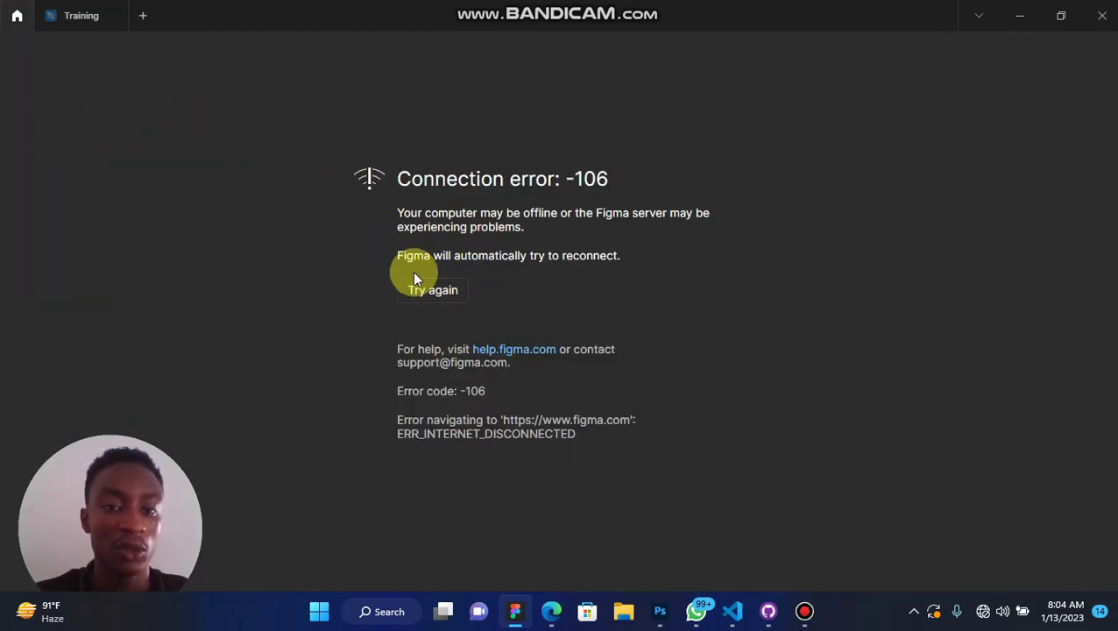
pyautogui.click(66, 16)
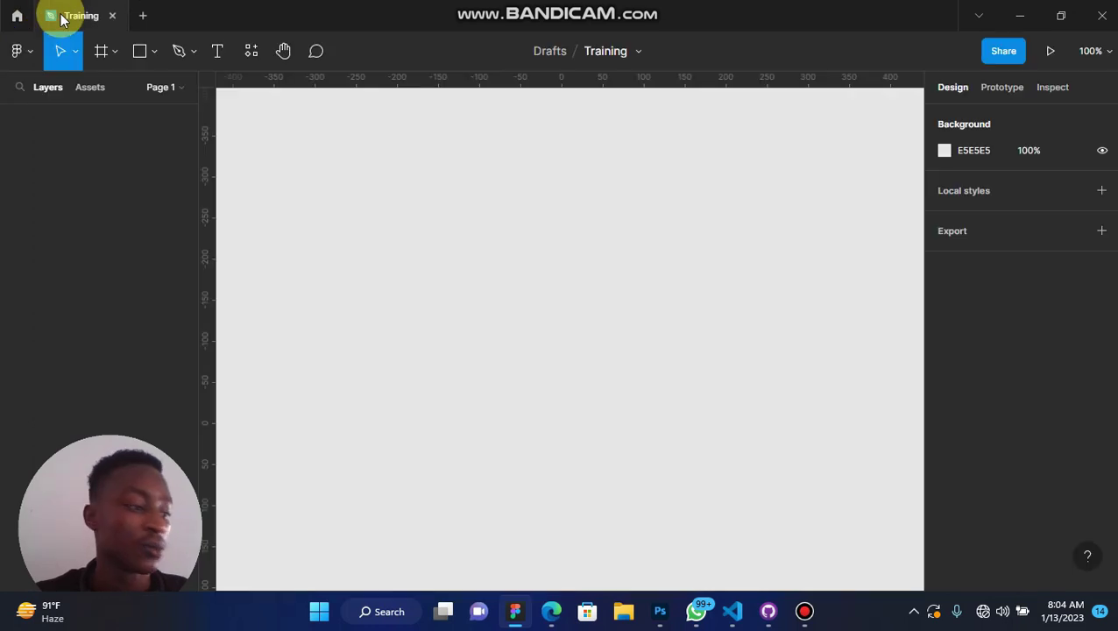
# - Try a new design file, which fails offline, and return to the blank Training canvas
pyautogui.click(143, 26)
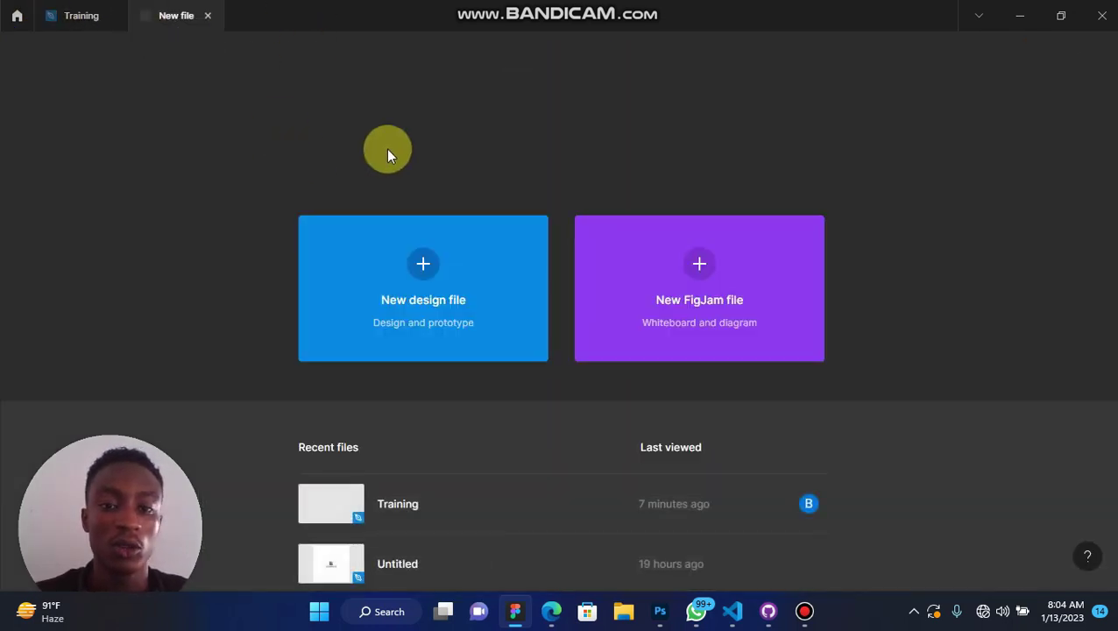
pyautogui.click(420, 283)
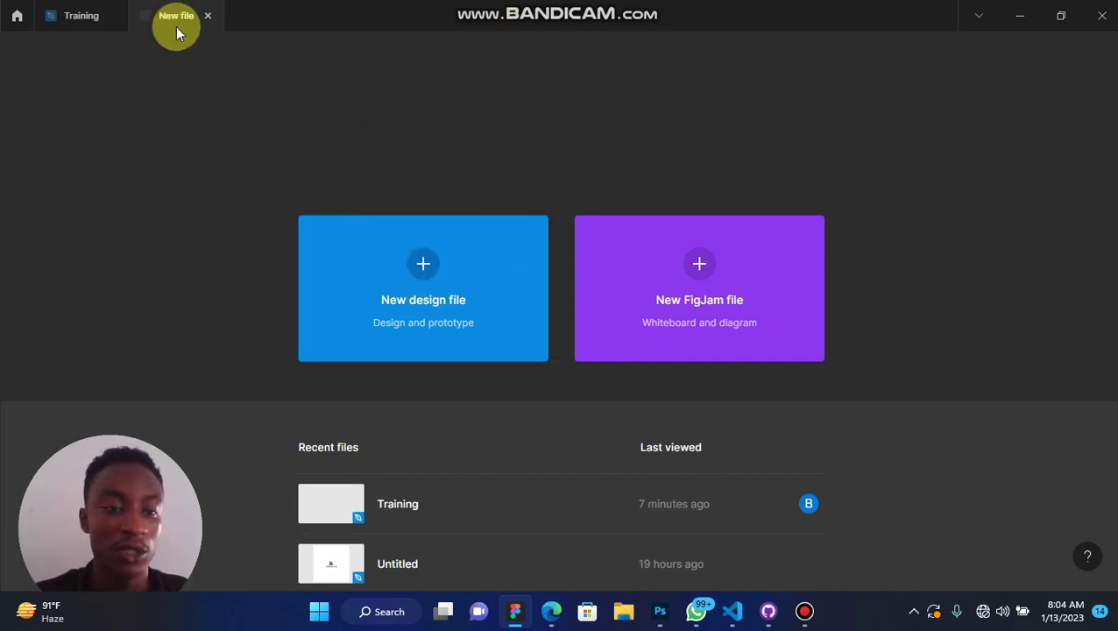
pyautogui.click(74, 15)
pyautogui.moveTo(318, 170); pyautogui.dragTo(615, 363)
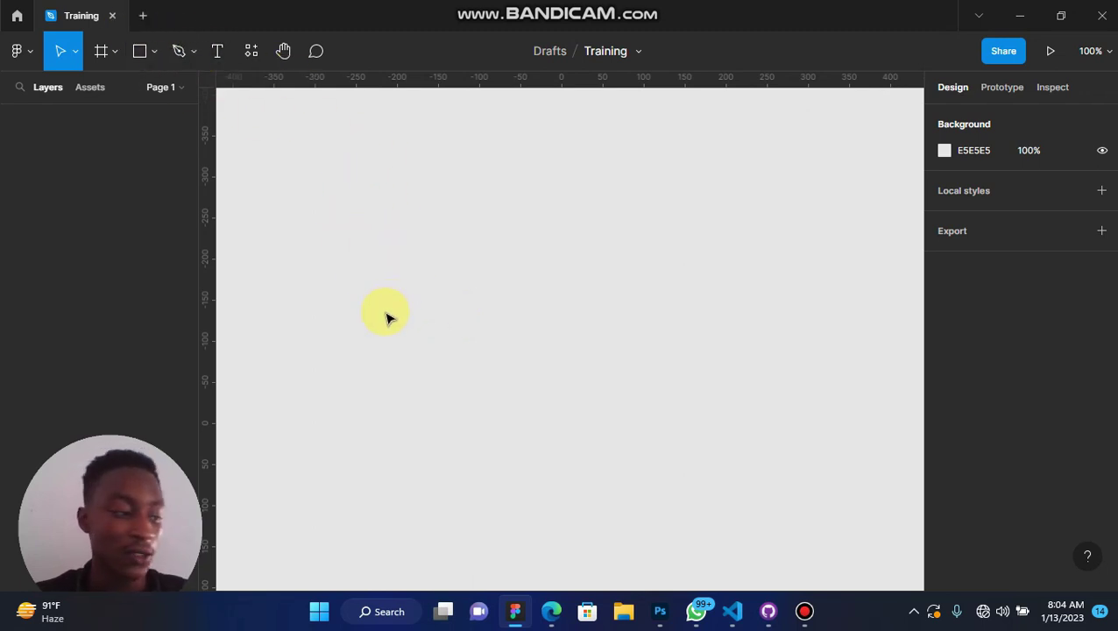
# - Open the Resources panel, which shows no components after an unknown error
pyautogui.scroll(-1, 389, 318)
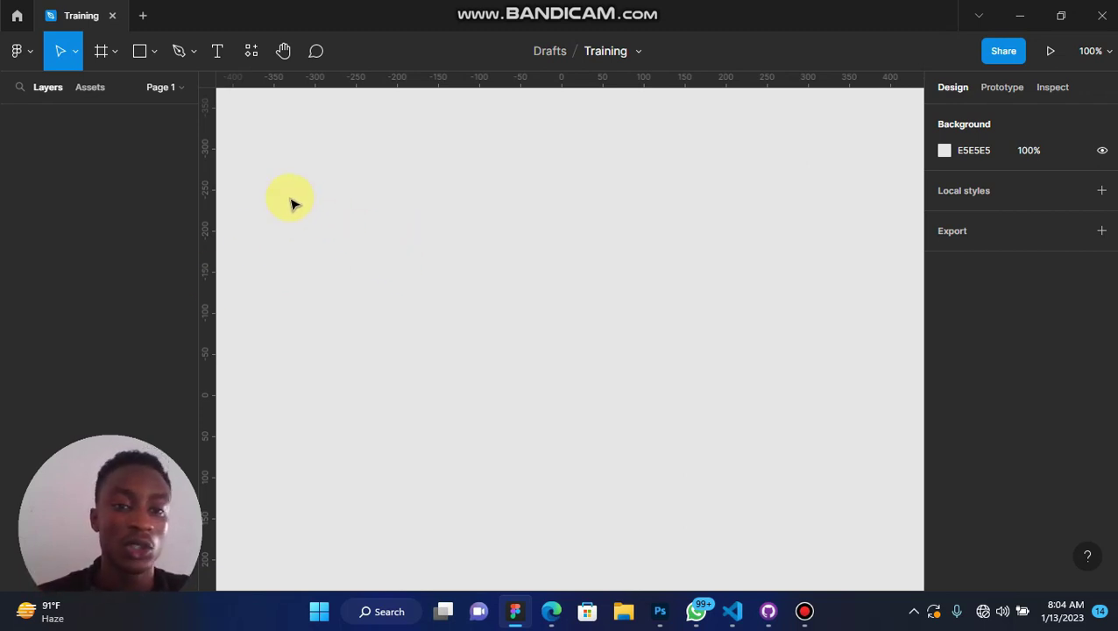
pyautogui.moveTo(294, 167); pyautogui.dragTo(624, 403)
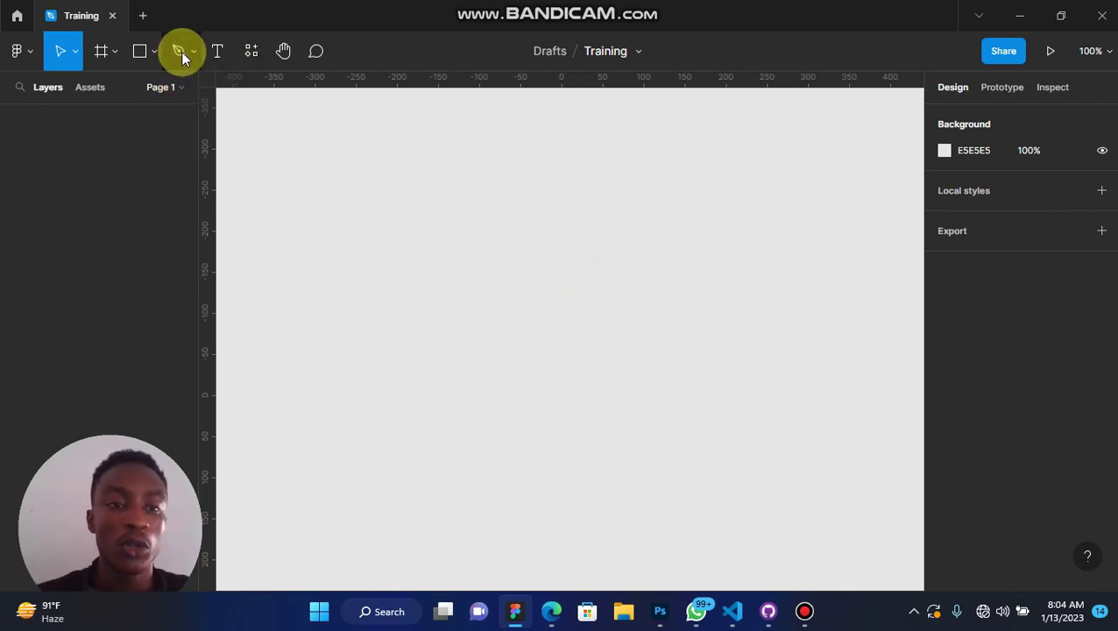
pyautogui.click(250, 50)
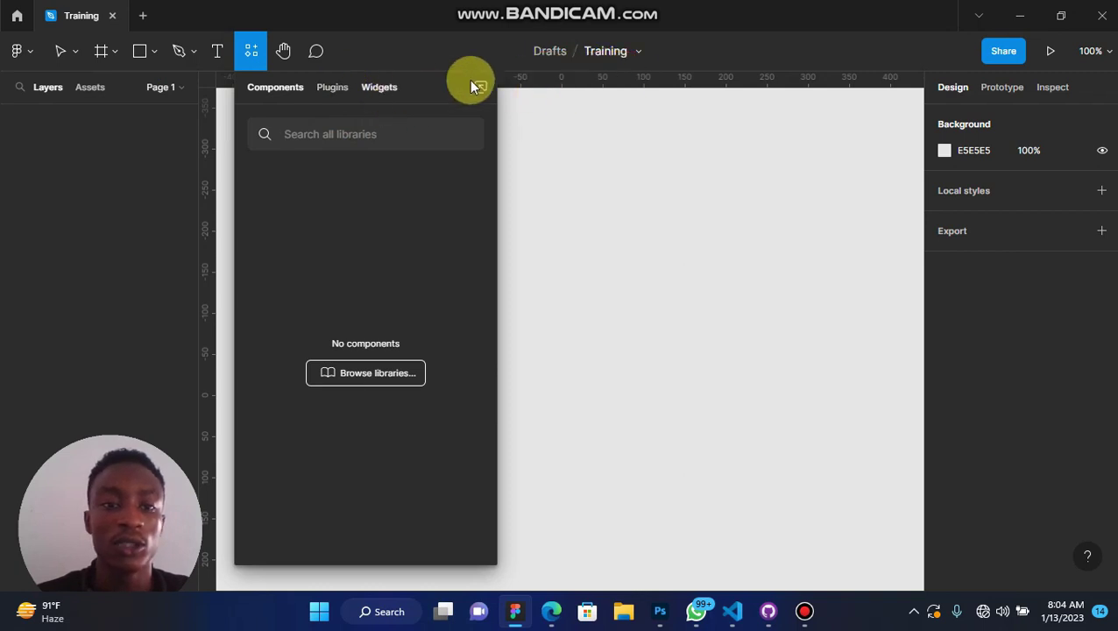
# - Run Feather Icons from the Plugins recents, getting 'Unable to run plugin in this file'
pyautogui.click(337, 89)
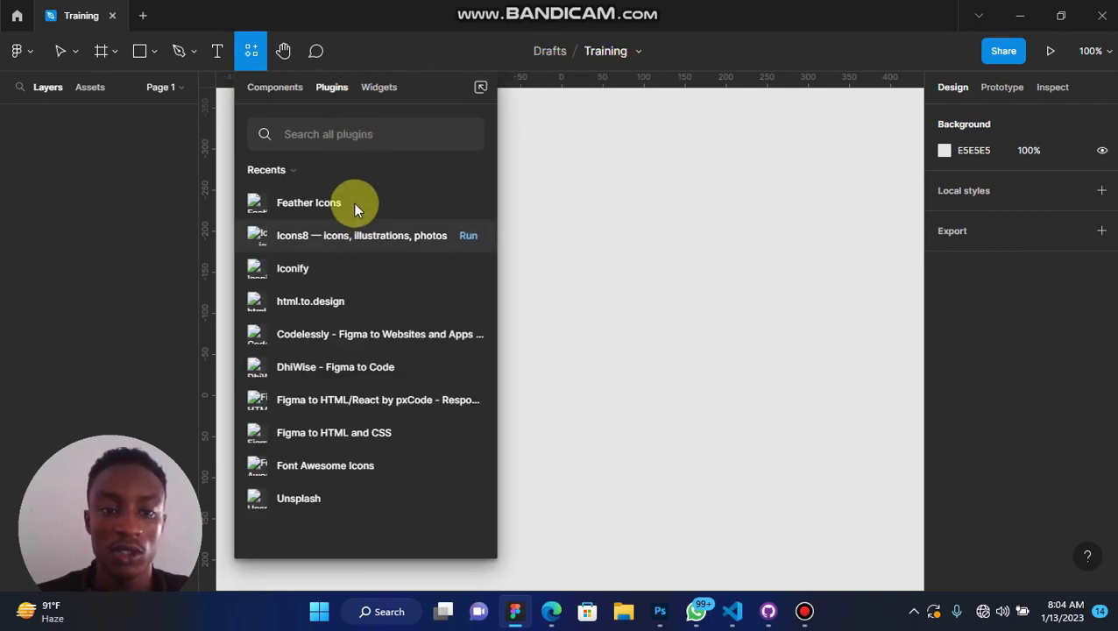
pyautogui.click(464, 202)
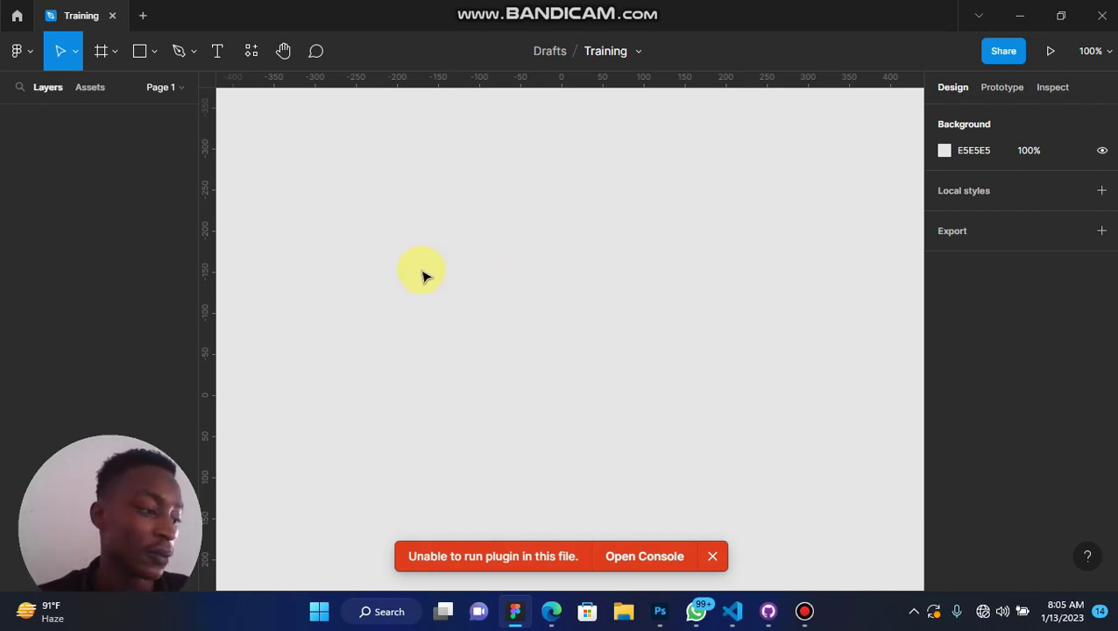
pyautogui.scroll(-1, 423, 276)
pyautogui.scroll(2, 424, 276)
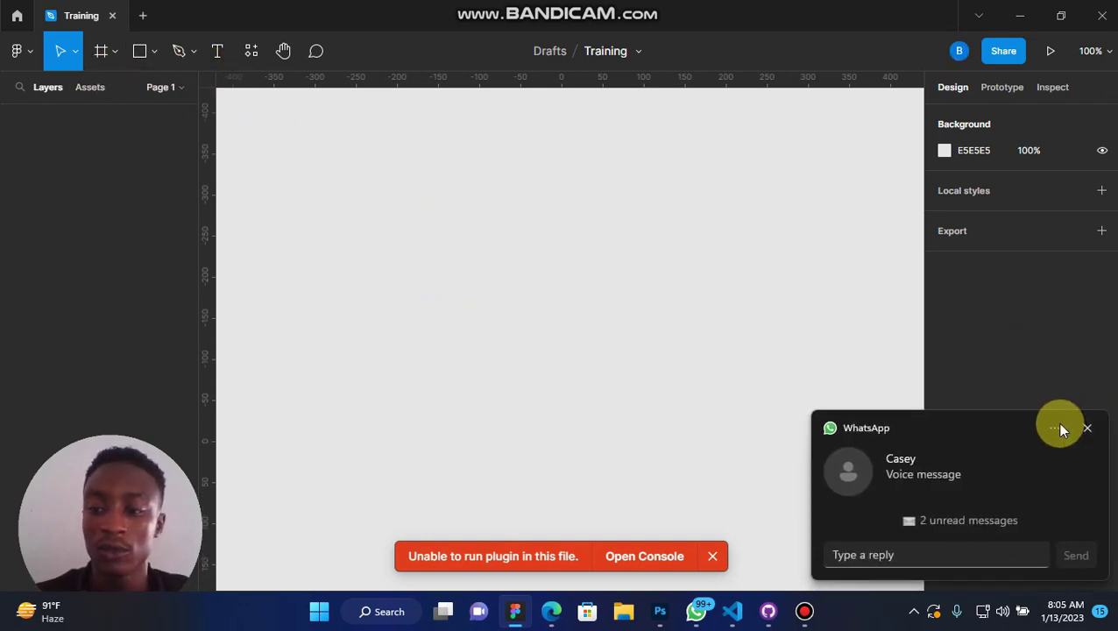
# - Dismiss the chat notification and add an iPhone 14 Pro frame (393×852), zoomed to fit
pyautogui.click(1087, 430)
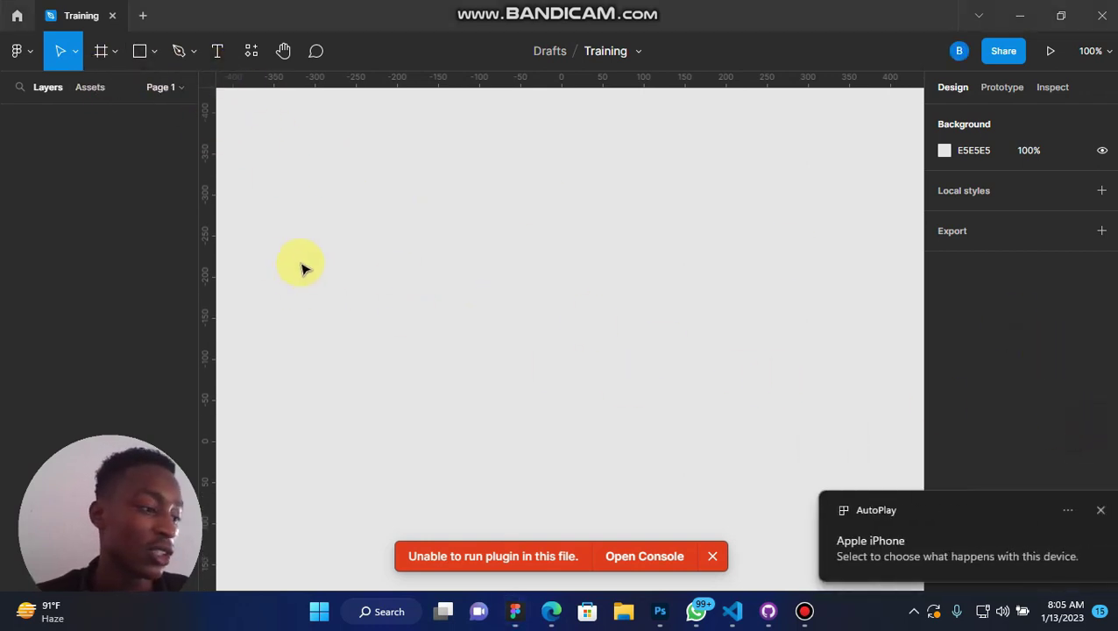
pyautogui.click(102, 51)
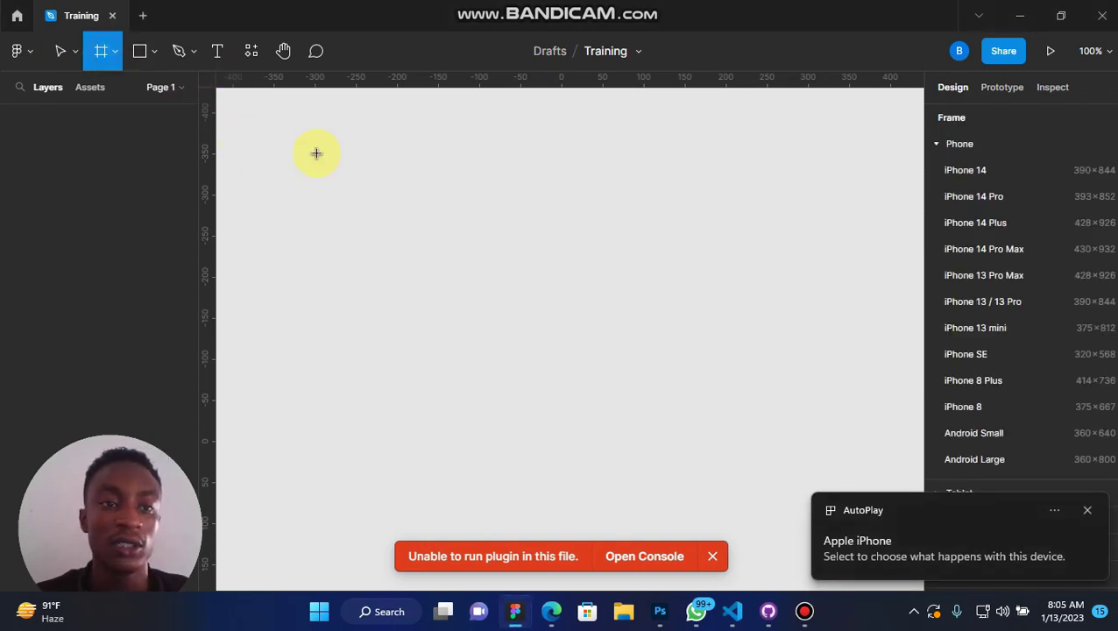
pyautogui.click(986, 198)
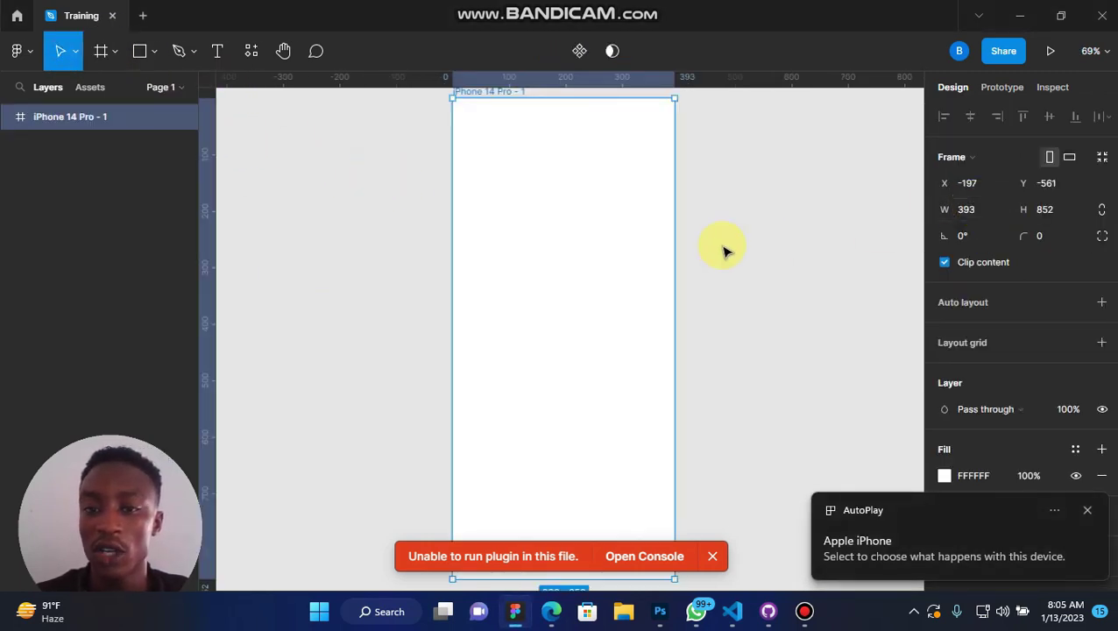
pyautogui.hotkey('shift', '1')
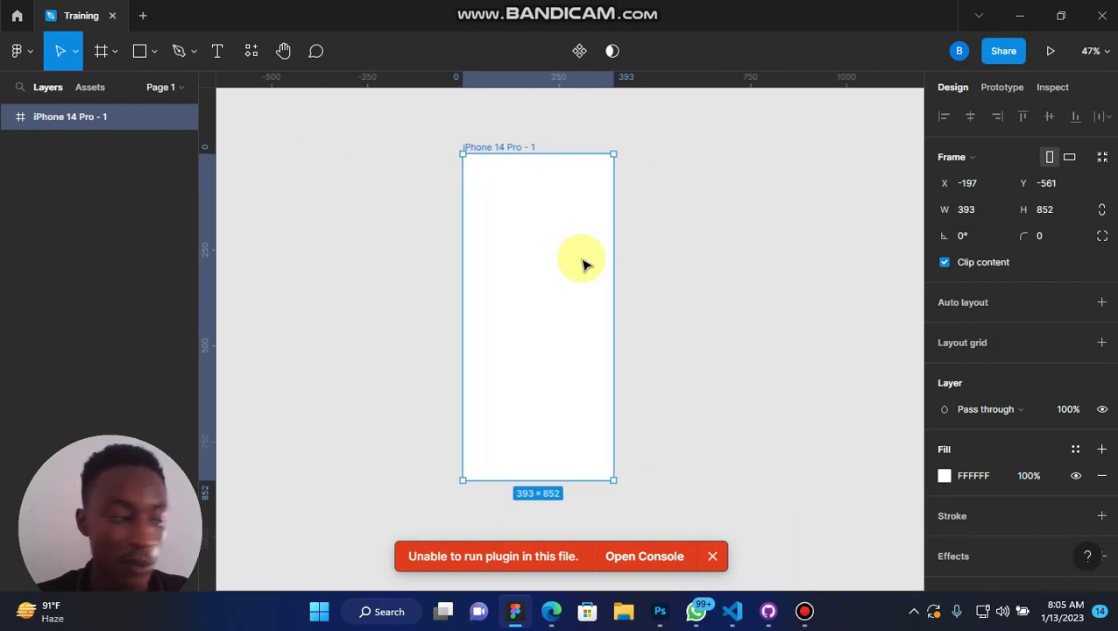
pyautogui.scroll(-1, 583, 264)
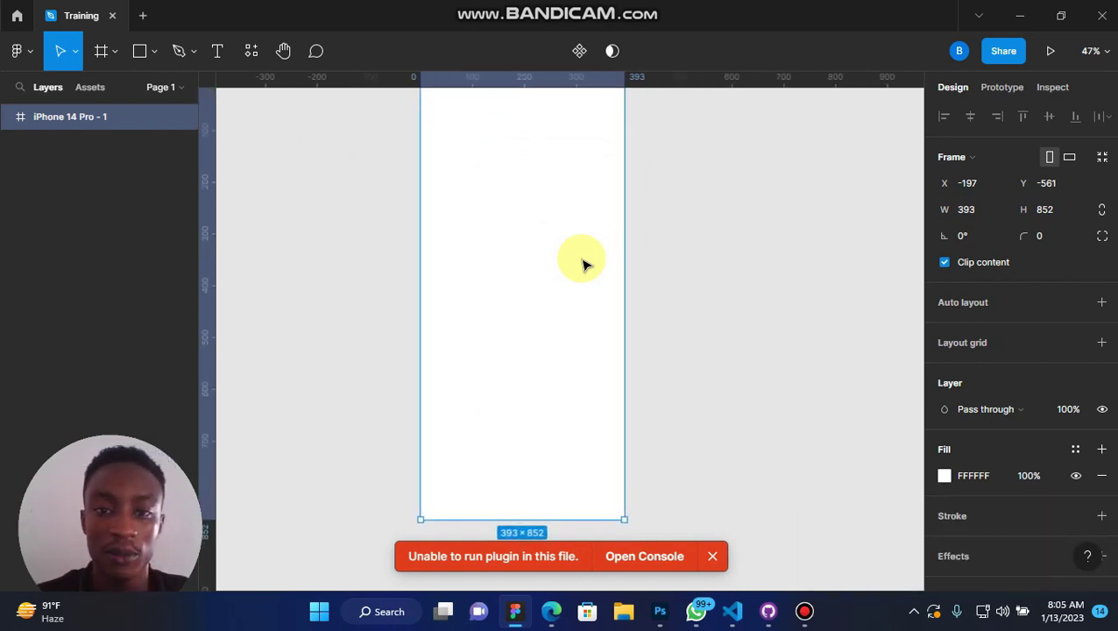
pyautogui.scroll(3, 582, 262)
pyautogui.scroll(5, 582, 262)
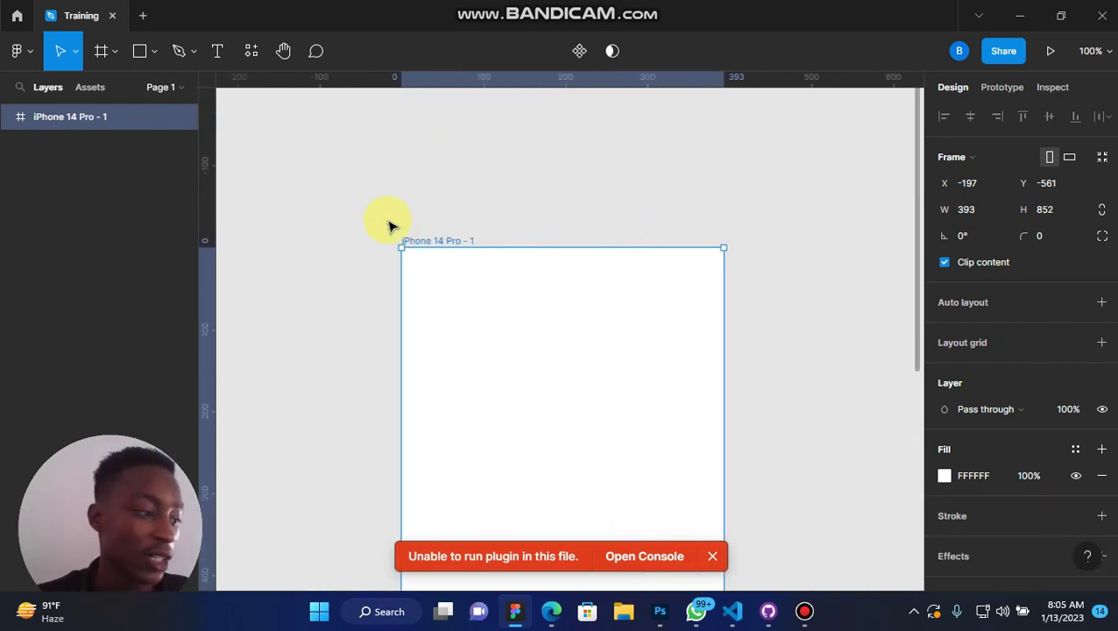
# - Draw a 141×142 rectangle near the centre of the iPhone frame
pyautogui.click(138, 51)
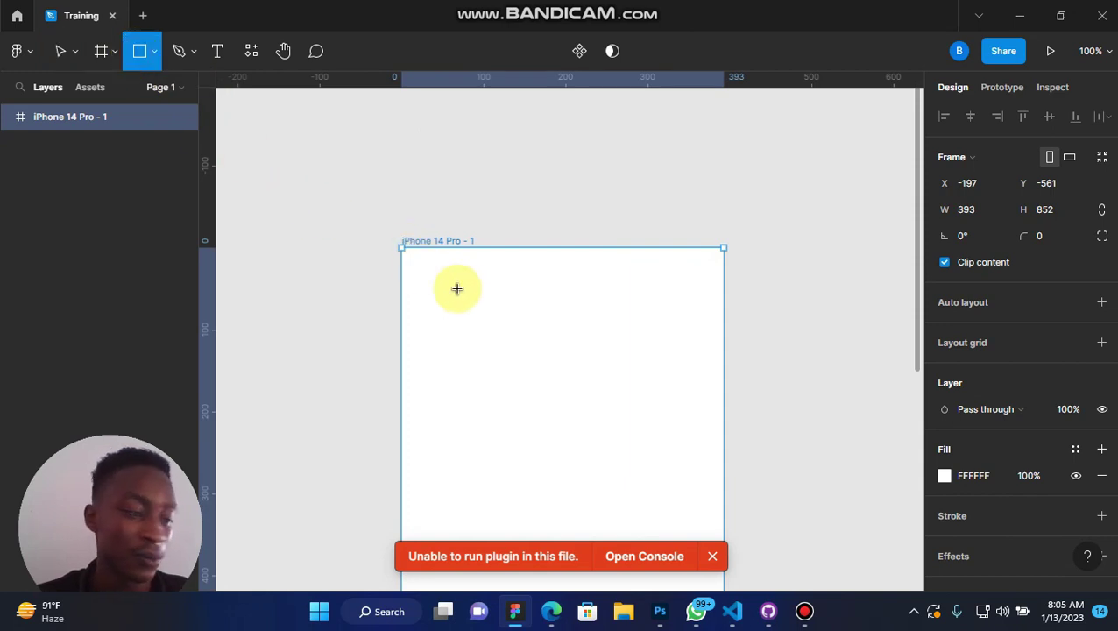
pyautogui.moveTo(446, 300); pyautogui.dragTo(561, 415)
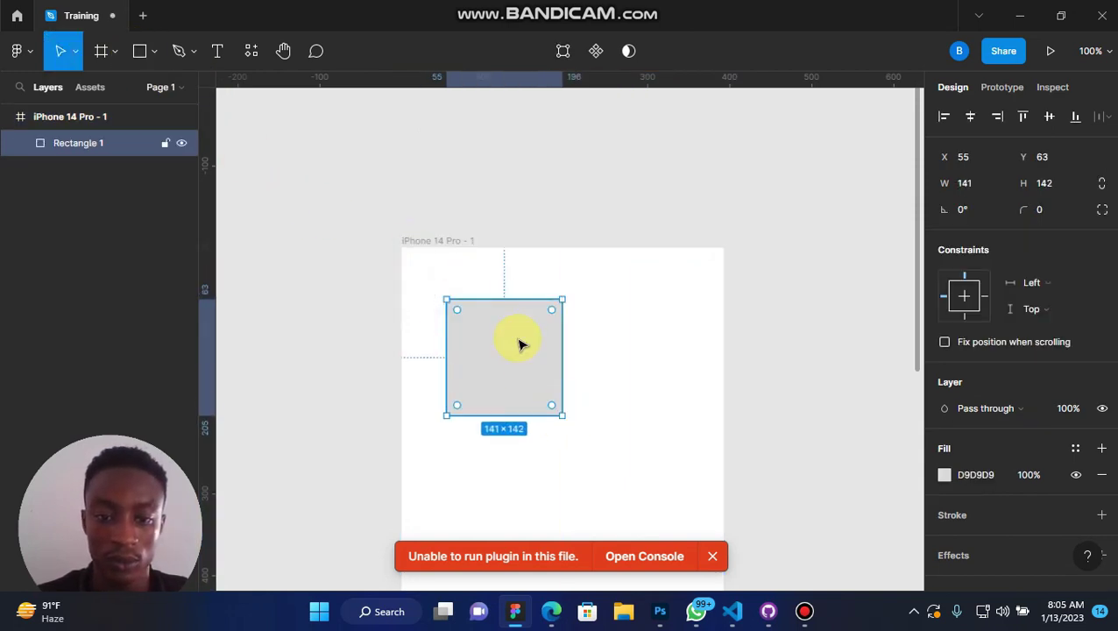
pyautogui.moveTo(521, 342); pyautogui.dragTo(571, 376)
pyautogui.scroll(-3, 572, 377)
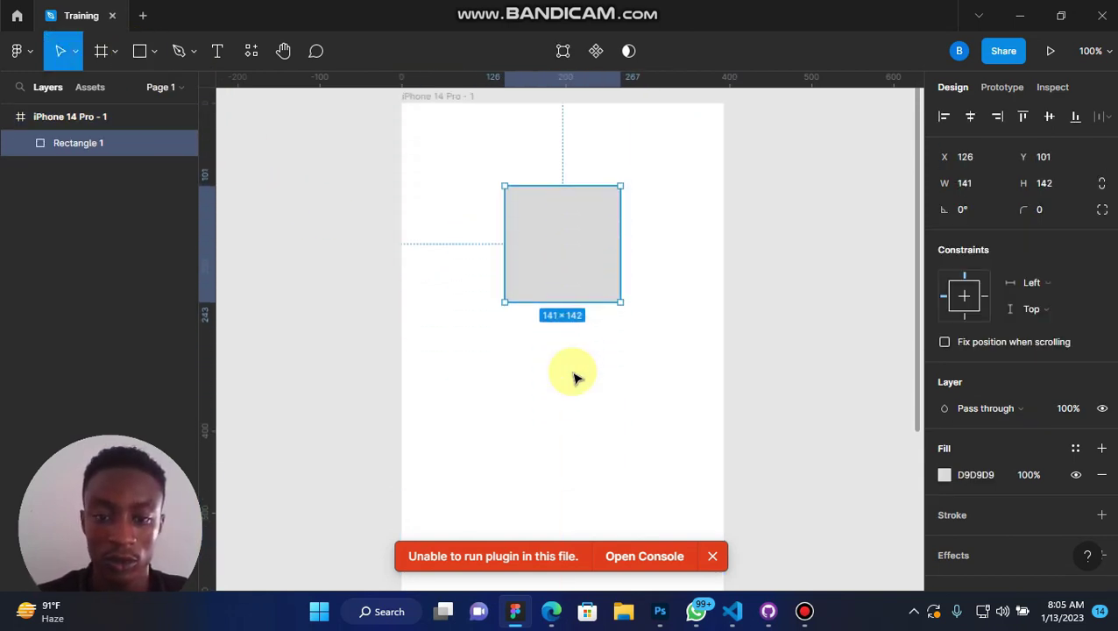
# - Draw a 174×152 ellipse below the rectangle at X 169, Y 282
pyautogui.click(154, 51)
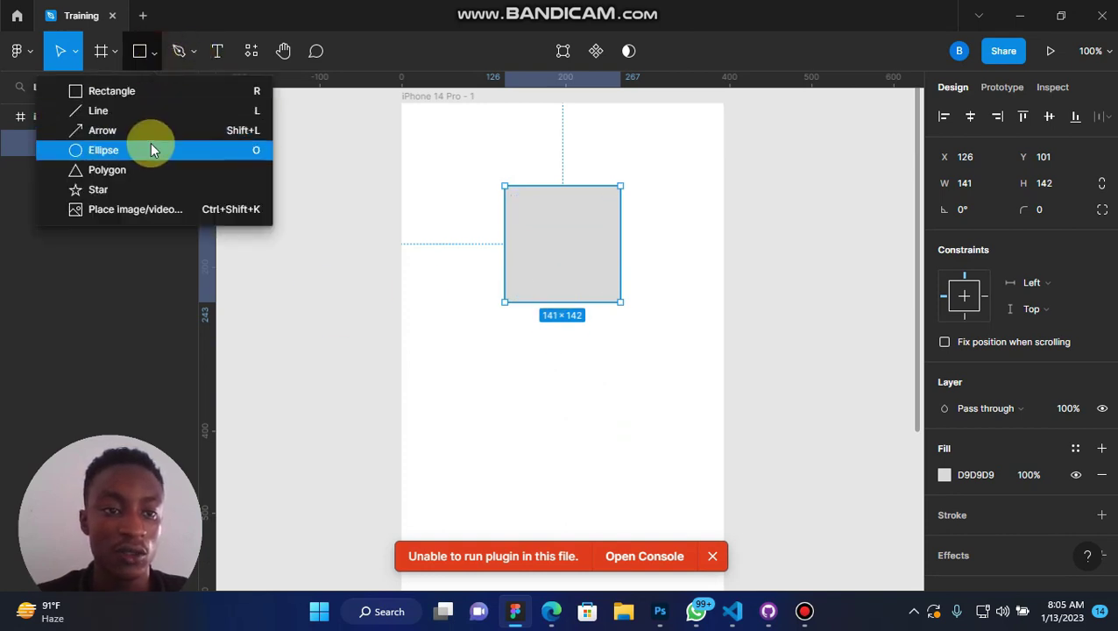
pyautogui.click(150, 150)
pyautogui.moveTo(488, 349); pyautogui.dragTo(633, 473)
pyautogui.moveTo(566, 405); pyautogui.dragTo(617, 390)
# - Select the Pen tool from the shape and pen tool menus
pyautogui.click(140, 51)
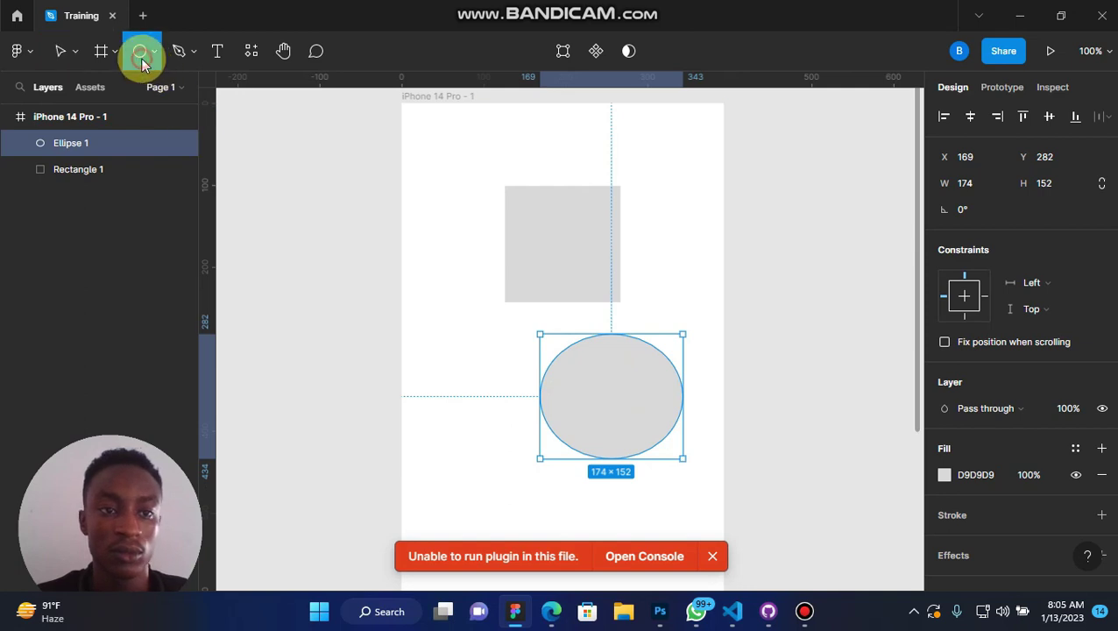
pyautogui.click(155, 50)
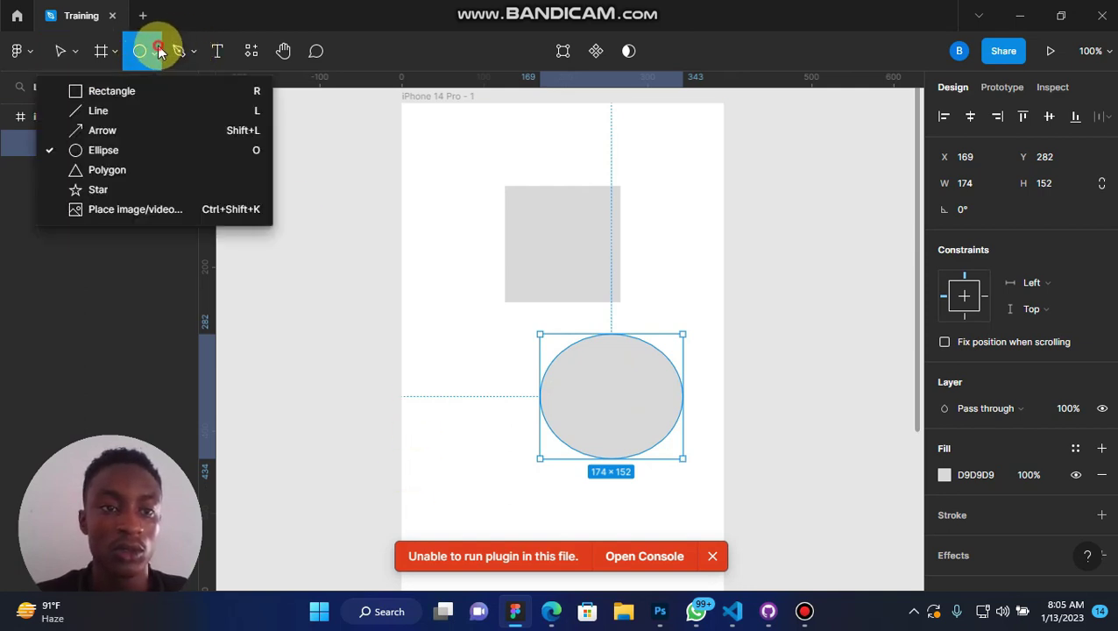
pyautogui.click(191, 56)
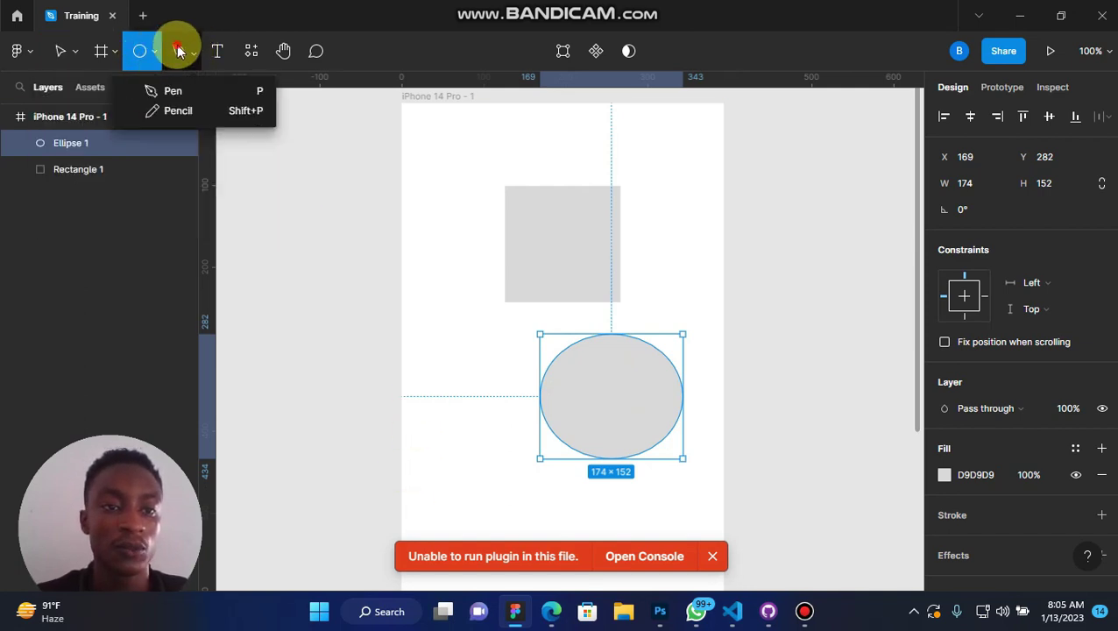
pyautogui.click(178, 51)
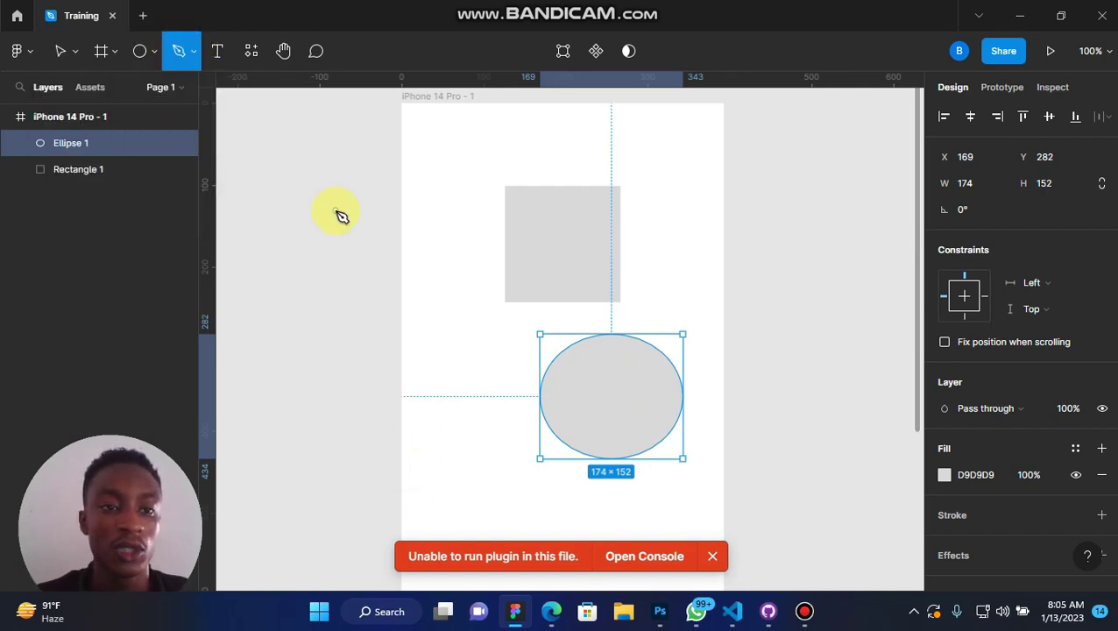
# - Draw a small closed Vector 1 box outline left of the ellipse with the Pen
pyautogui.click(464, 371)
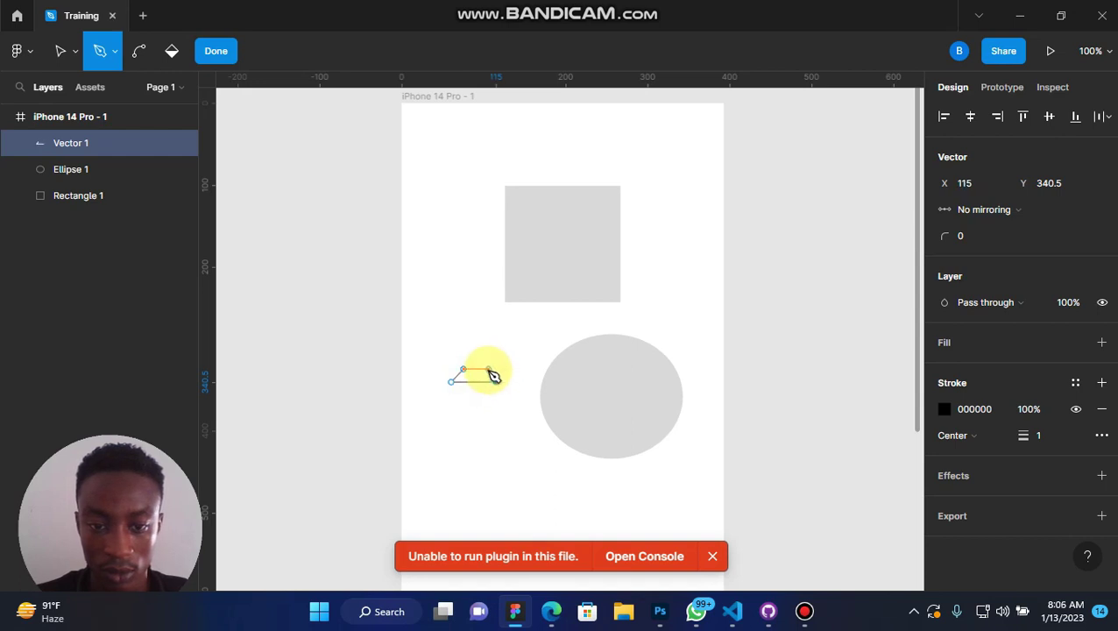
pyautogui.moveTo(488, 372); pyautogui.dragTo(467, 374)
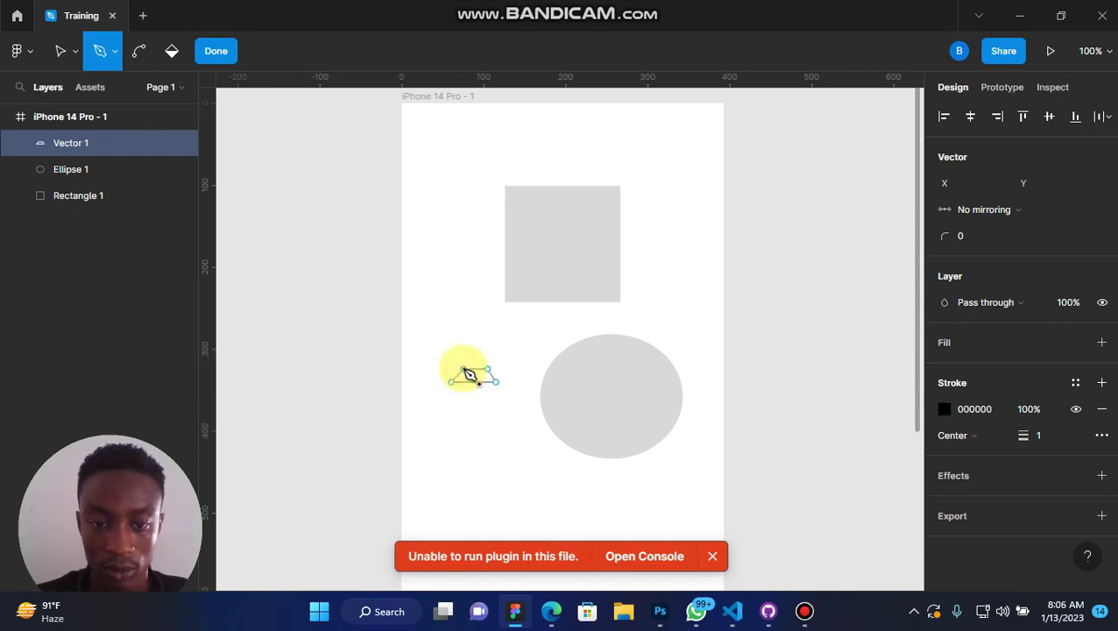
pyautogui.click(452, 412)
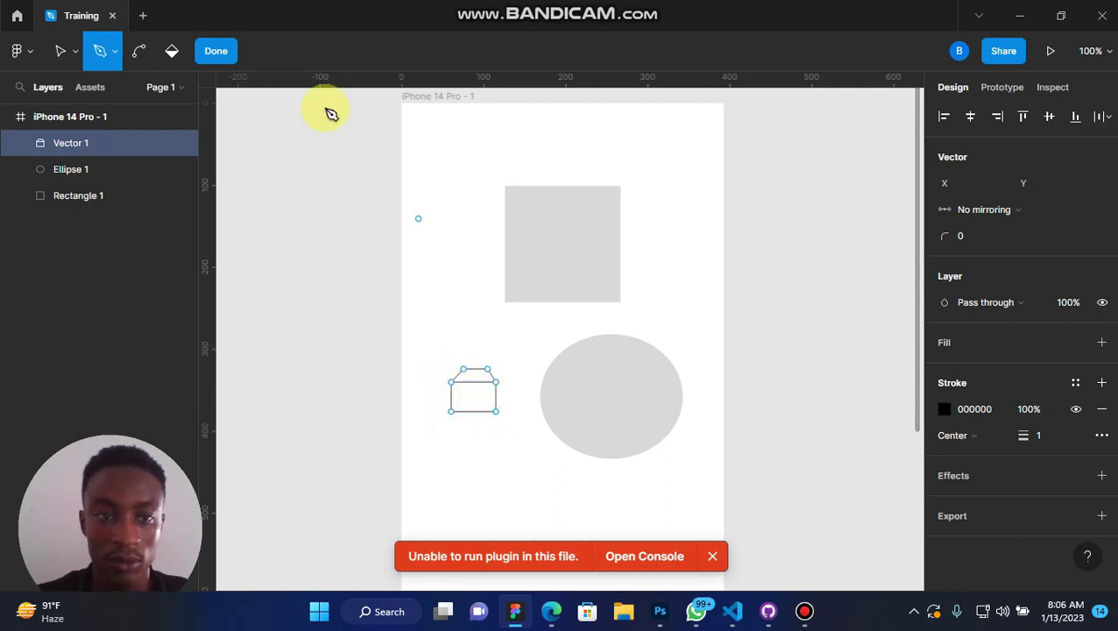
pyautogui.click(223, 50)
# - Check the ellipse and vector selections, then open Downloads in File Explorer
pyautogui.click(544, 383)
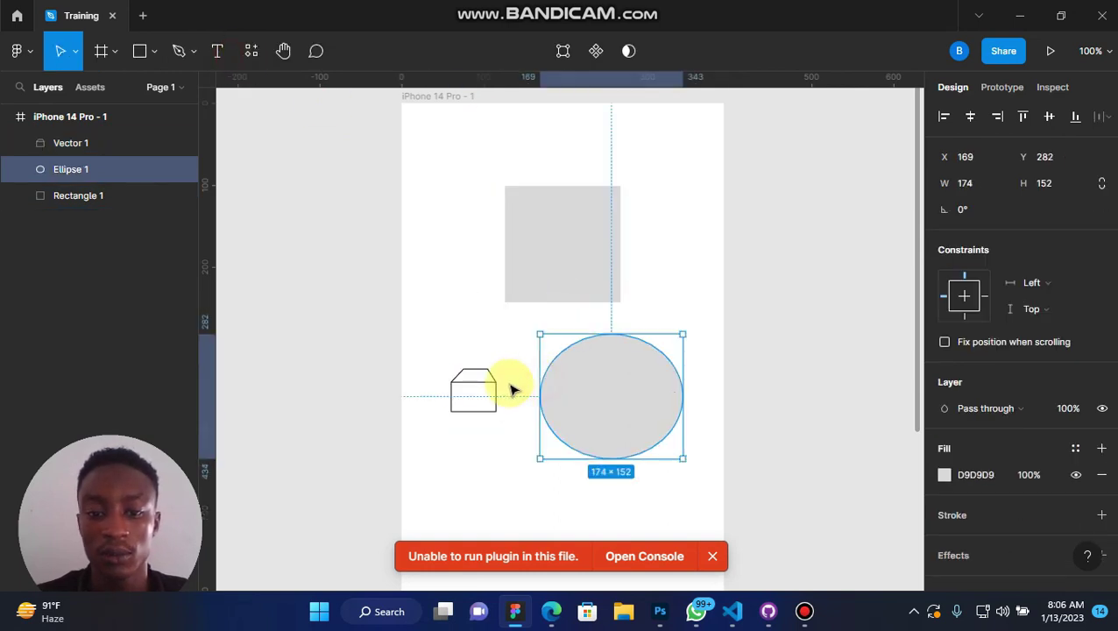
pyautogui.click(496, 391)
pyautogui.click(490, 333)
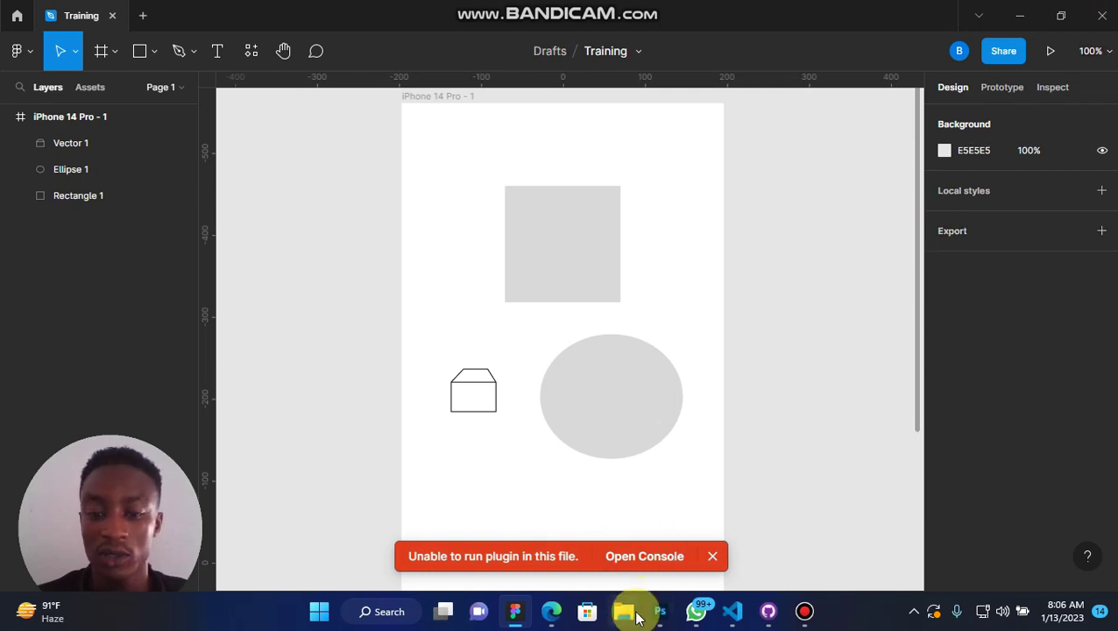
pyautogui.click(626, 614)
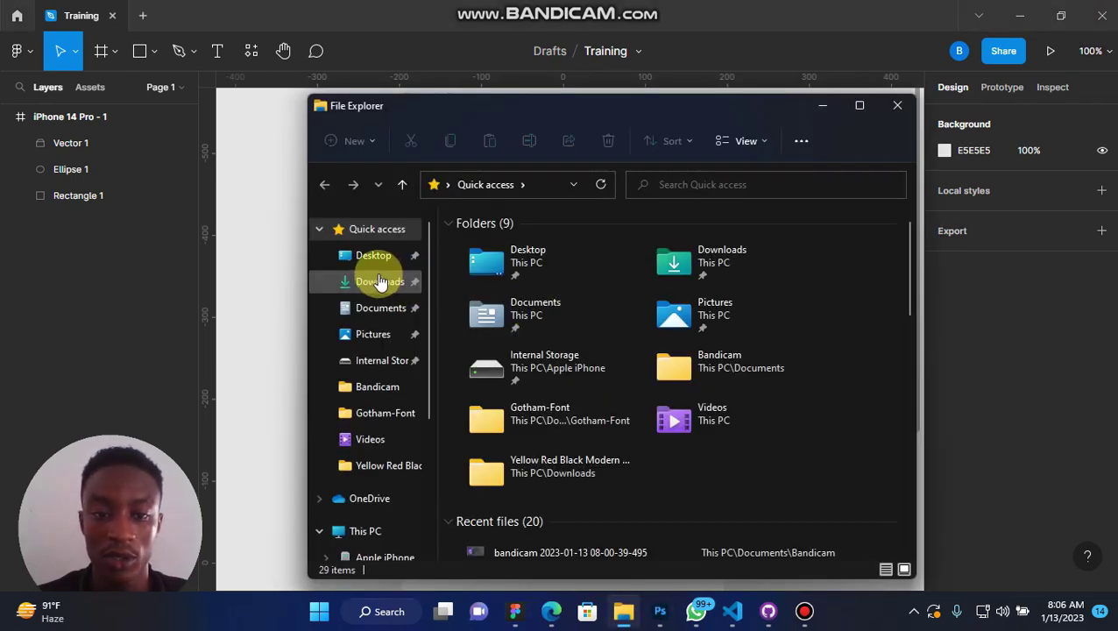
pyautogui.click(378, 283)
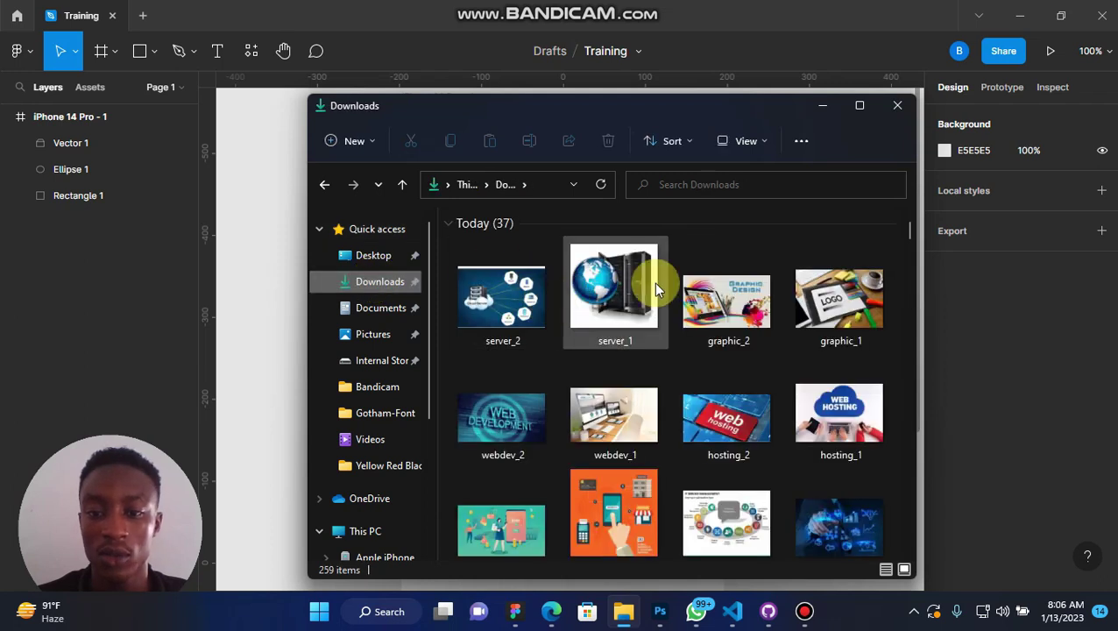
# - Import graphic_2 (474×284) from Downloads and place it right of the iPhone frame
pyautogui.moveTo(735, 307); pyautogui.dragTo(265, 254)
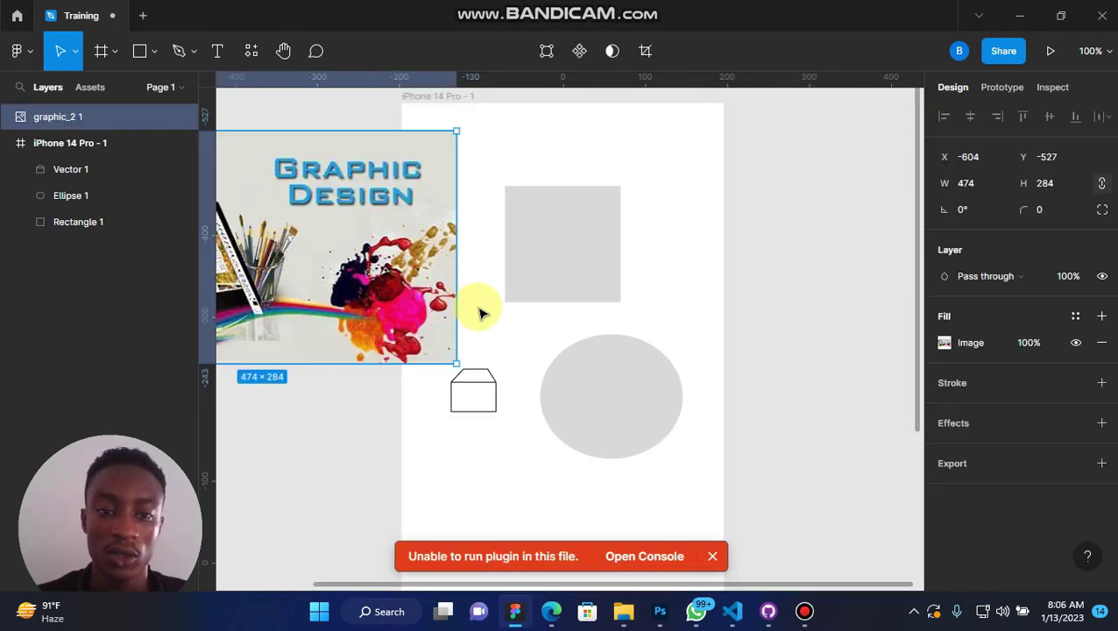
pyautogui.scroll(-5, 480, 311)
pyautogui.moveTo(386, 279)
pyautogui.mouseDown()
pyautogui.moveTo(798, 302)
pyautogui.moveTo(768, 313)
pyautogui.mouseUp()
pyautogui.hscroll(2, 772, 312)
pyautogui.scroll(5, 792, 305)
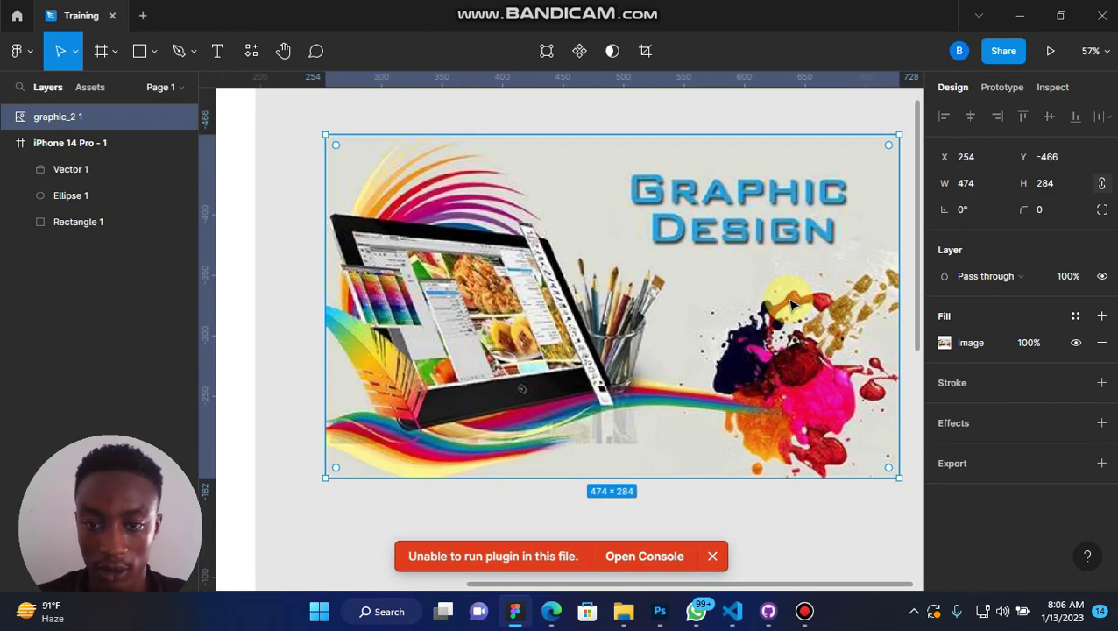
pyautogui.scroll(-1, 791, 305)
pyautogui.scroll(-4, 792, 305)
pyautogui.hscroll(-2, 745, 325)
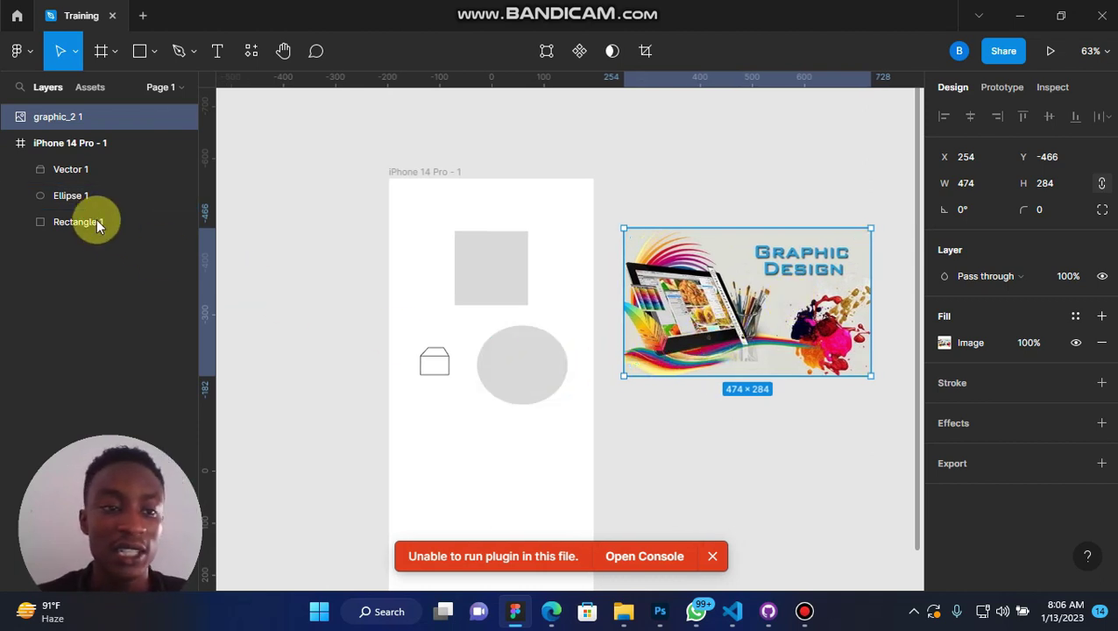
# - Delete the oval and draw a 179×179 circle below the grey square
pyautogui.click(517, 354)
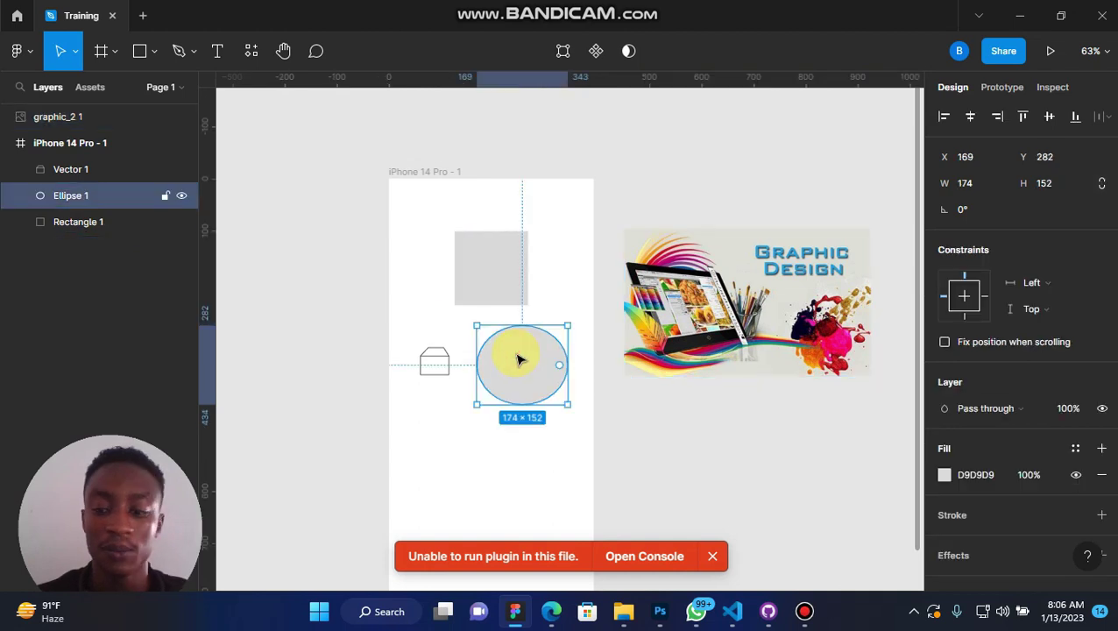
pyautogui.press('Delete')
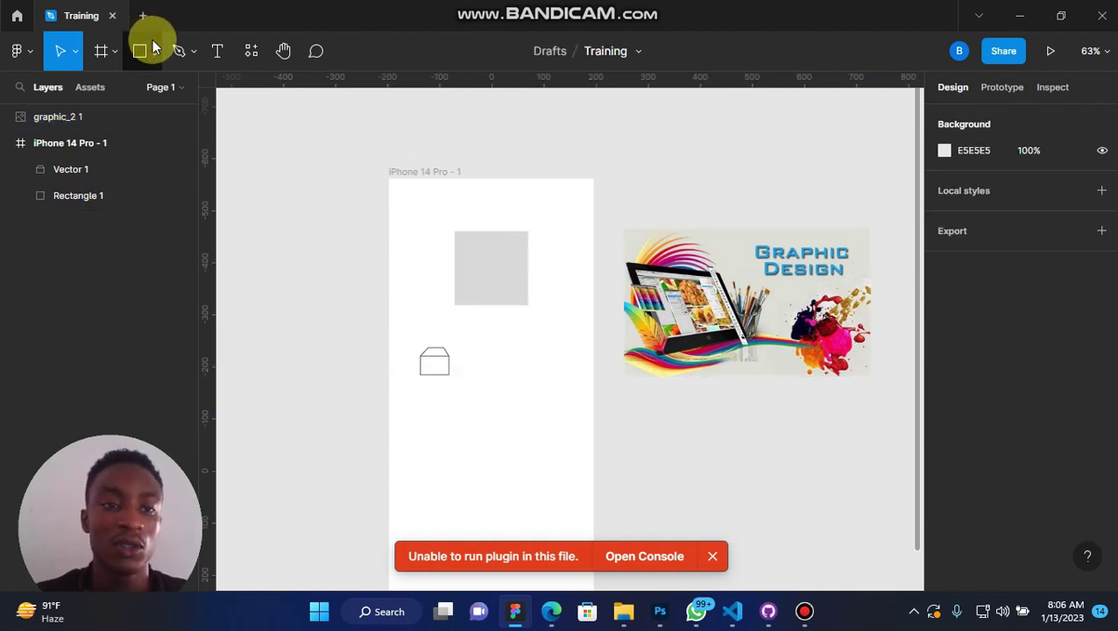
pyautogui.click(154, 50)
pyautogui.click(139, 153)
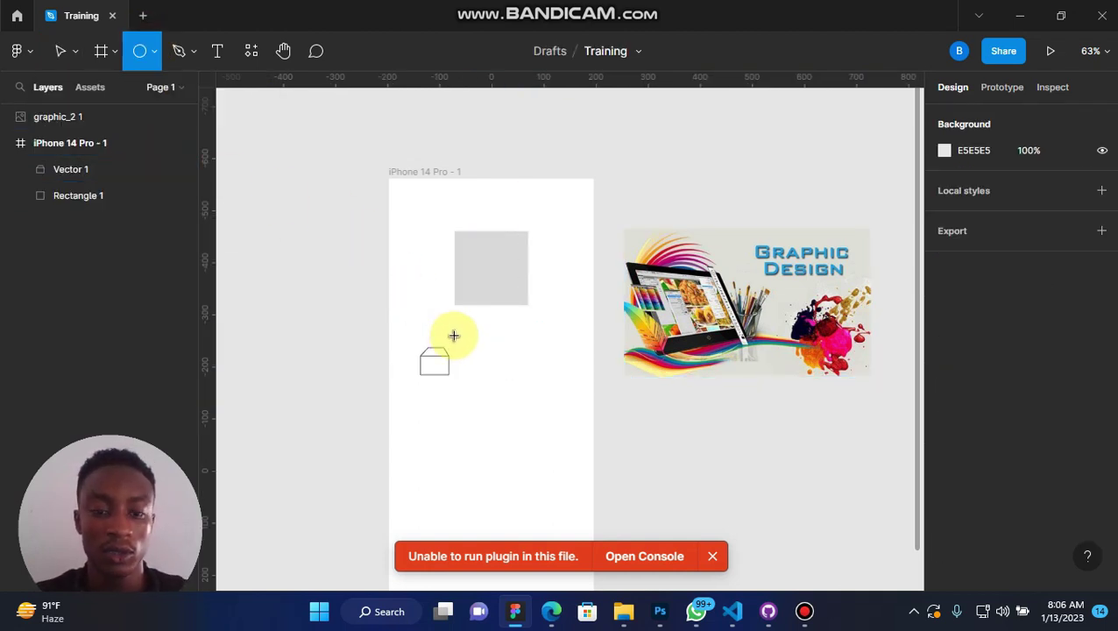
pyautogui.moveTo(453, 336); pyautogui.dragTo(546, 402)
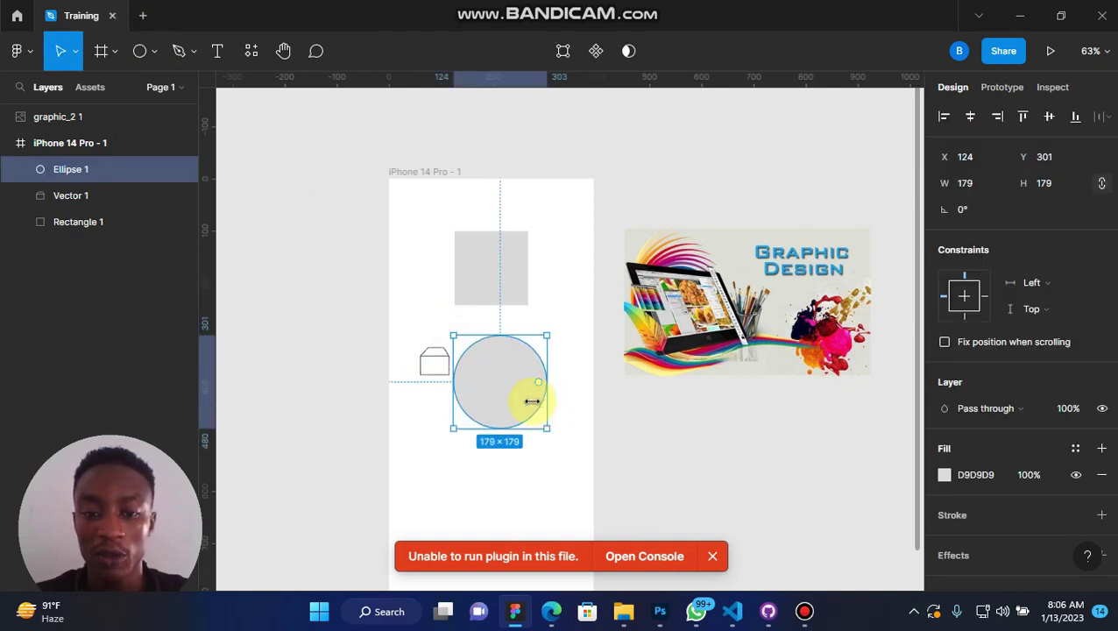
# - Move the circle to X 177, Y 337, just right of the small box shape
pyautogui.doubleClick(506, 397)
pyautogui.click(214, 50)
pyautogui.moveTo(486, 380); pyautogui.dragTo(513, 399)
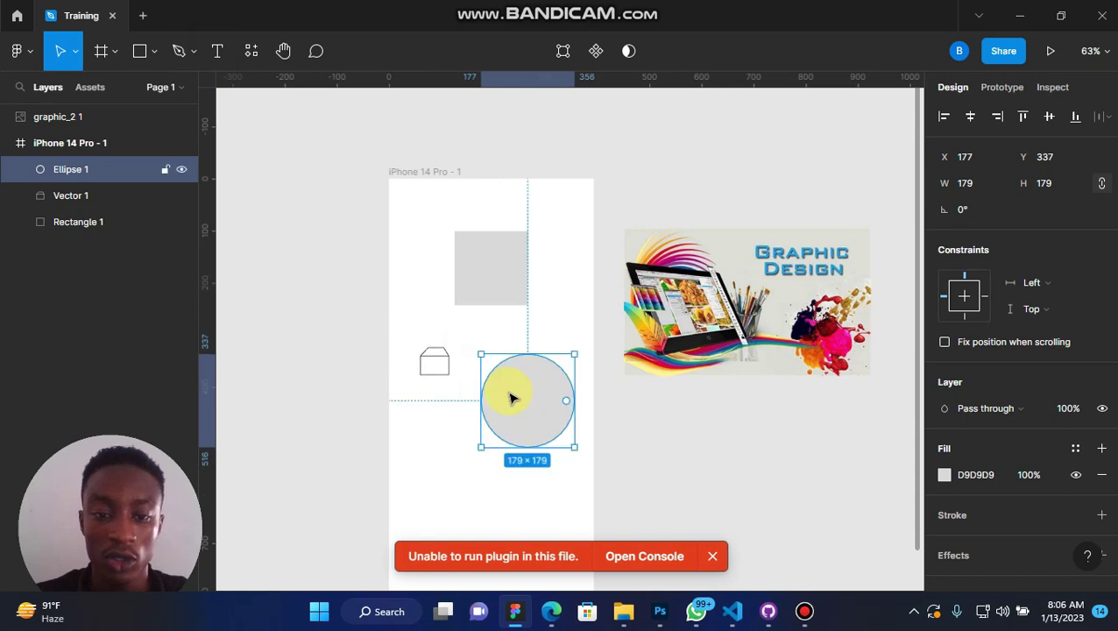
pyautogui.click(624, 407)
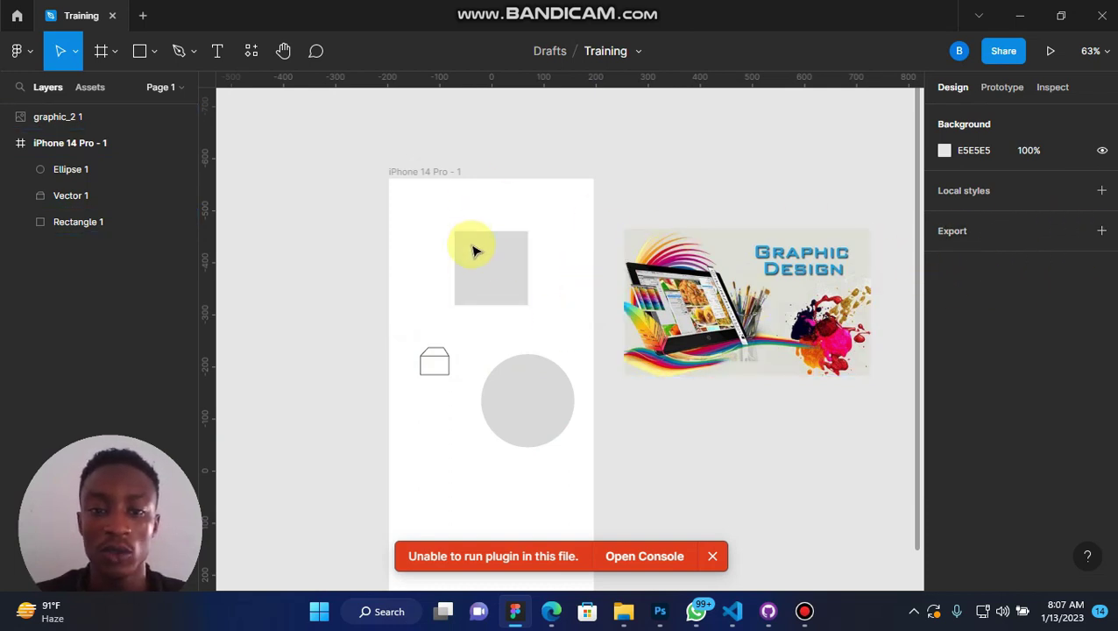
pyautogui.click(442, 353)
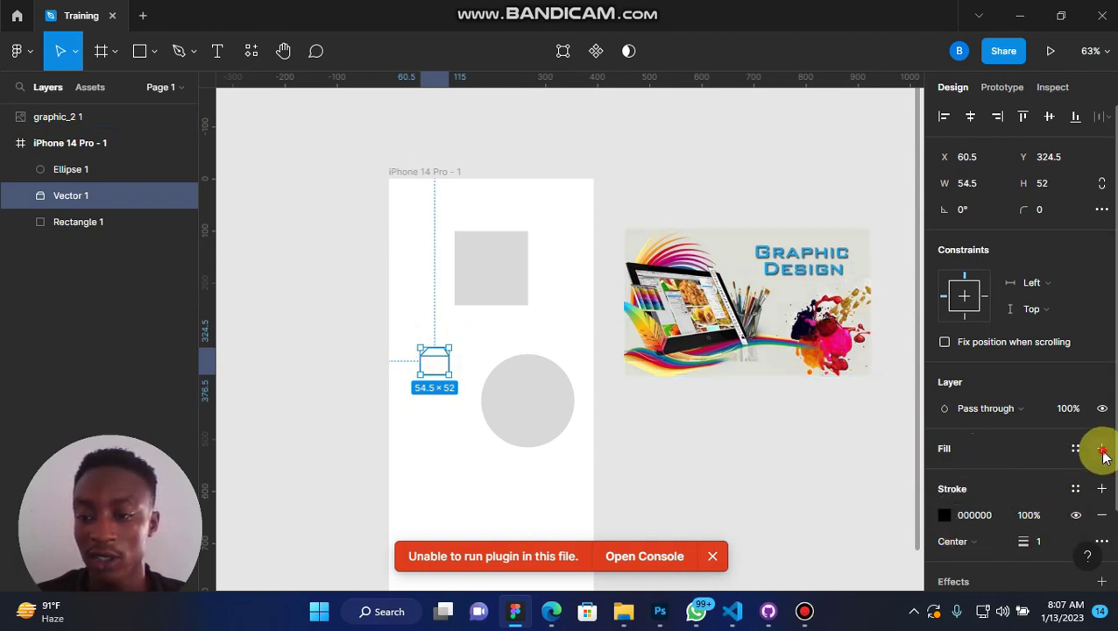
# - Give the small box shape a dark red 932534 fill sampled from the Graphic Design image
pyautogui.click(1103, 450)
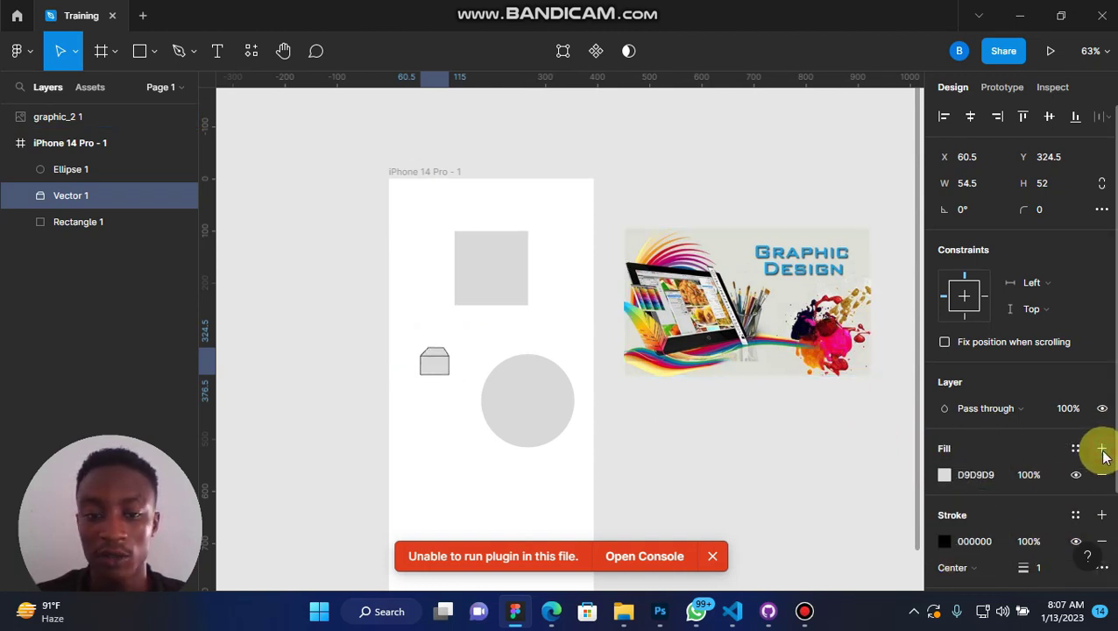
pyautogui.click(945, 475)
pyautogui.click(752, 409)
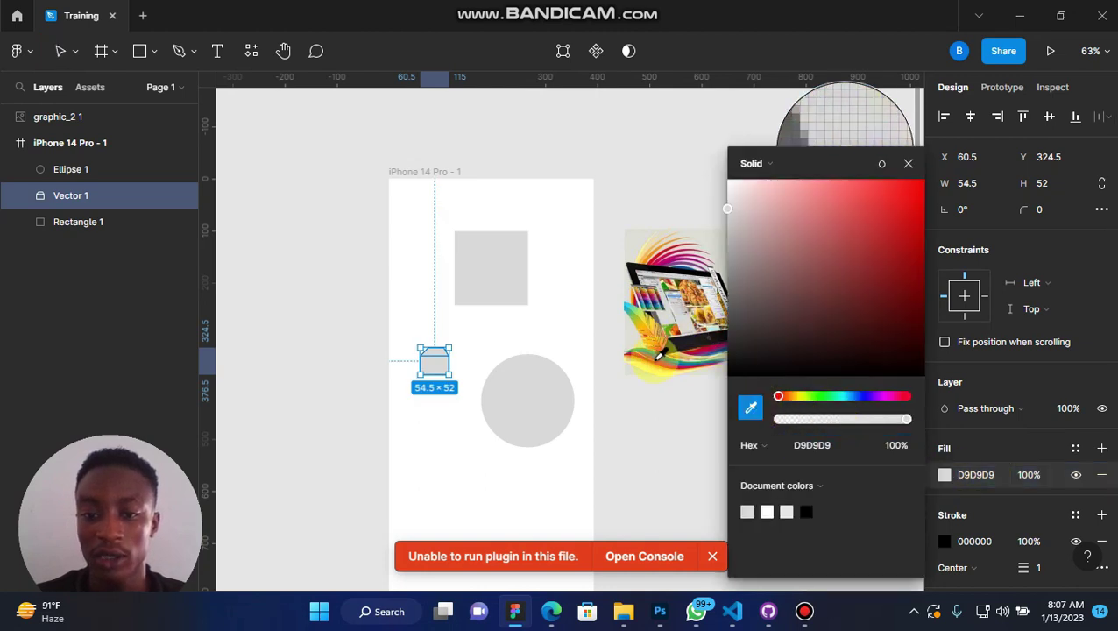
pyautogui.click(662, 347)
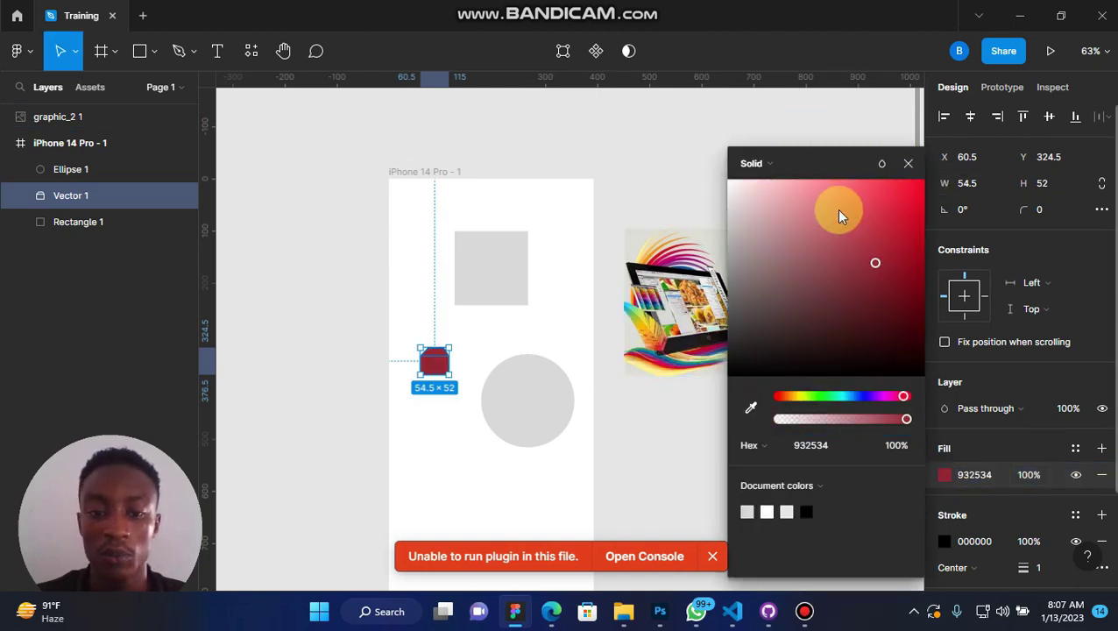
pyautogui.click(908, 163)
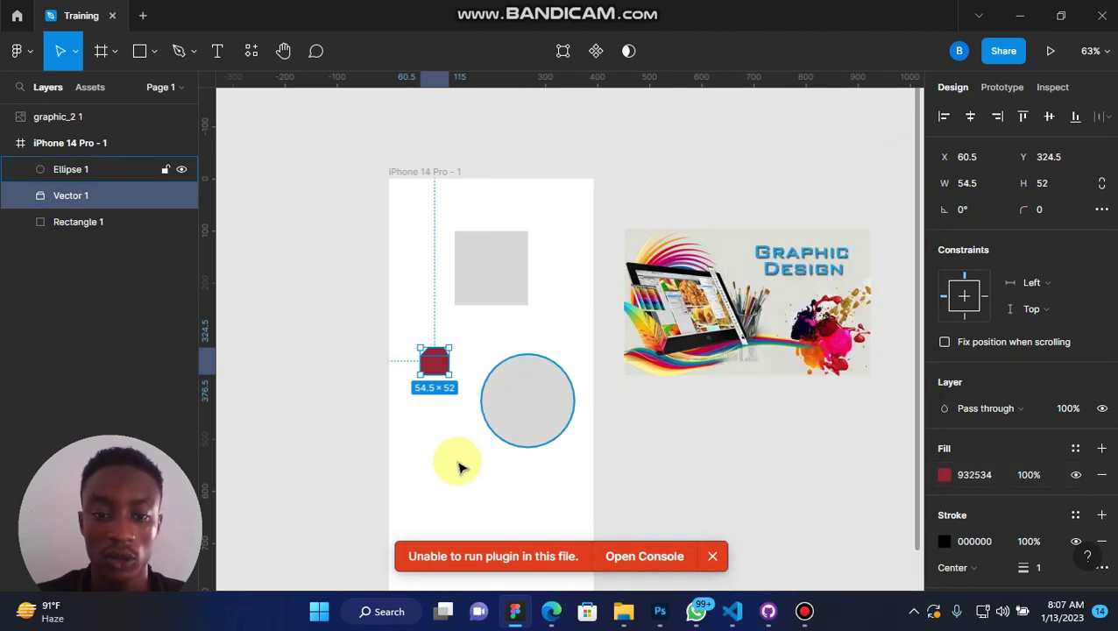
# - Give the box a white FFFFFF stroke with weight 3
pyautogui.click(945, 542)
pyautogui.moveTo(809, 299); pyautogui.dragTo(706, 154)
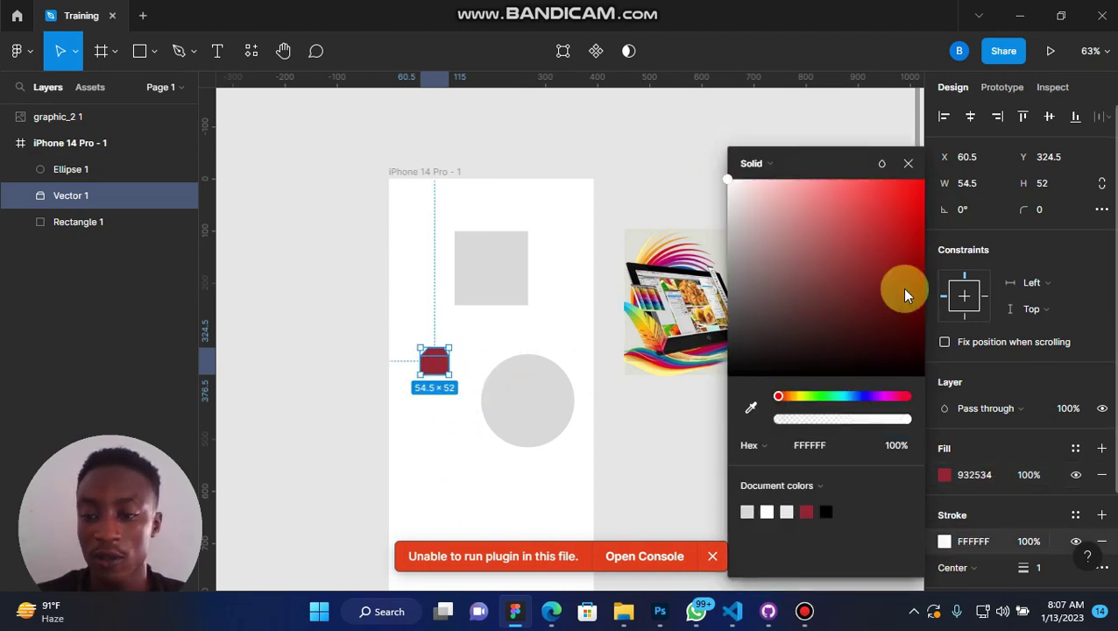
pyautogui.write('3')
pyautogui.press('Return')
pyautogui.click(912, 164)
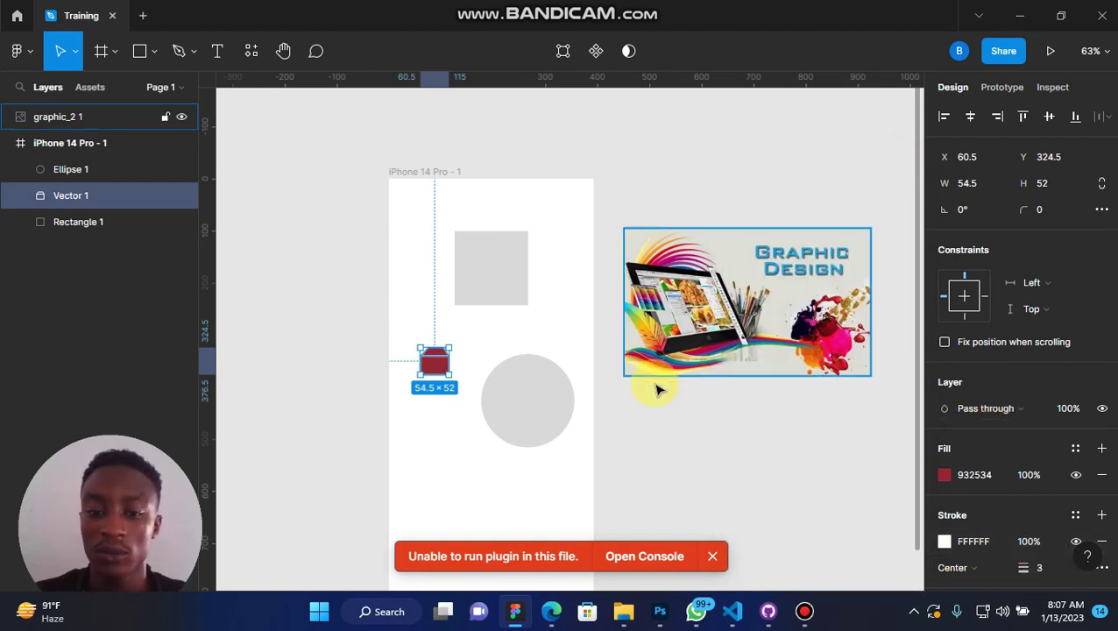
pyautogui.click(415, 429)
# - Select the graphic_2 1 image and add an export setting to it
pyautogui.scroll(5, 417, 430)
pyautogui.scroll(2, 417, 430)
pyautogui.scroll(-1, 417, 430)
pyautogui.scroll(-4, 416, 430)
pyautogui.scroll(-4, 416, 430)
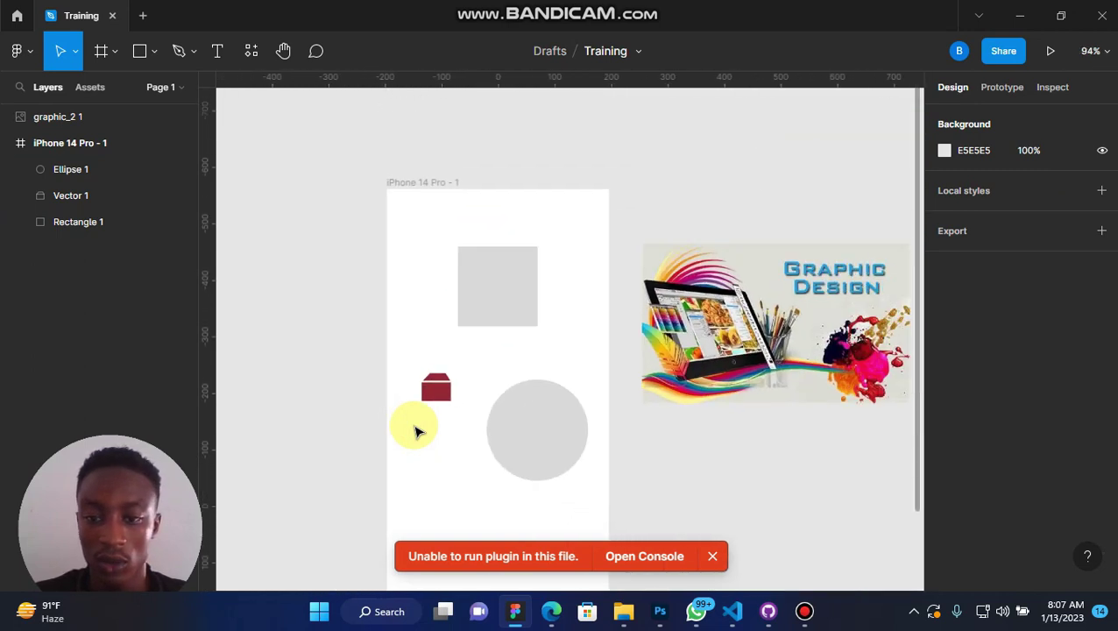
pyautogui.scroll(-1, 416, 431)
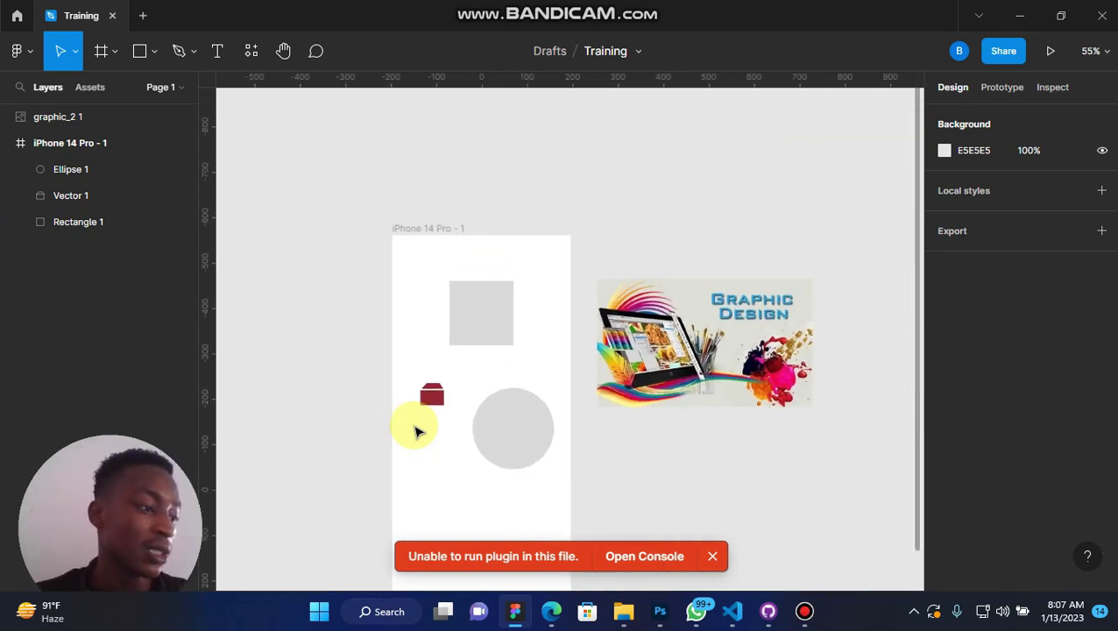
pyautogui.scroll(-1, 417, 430)
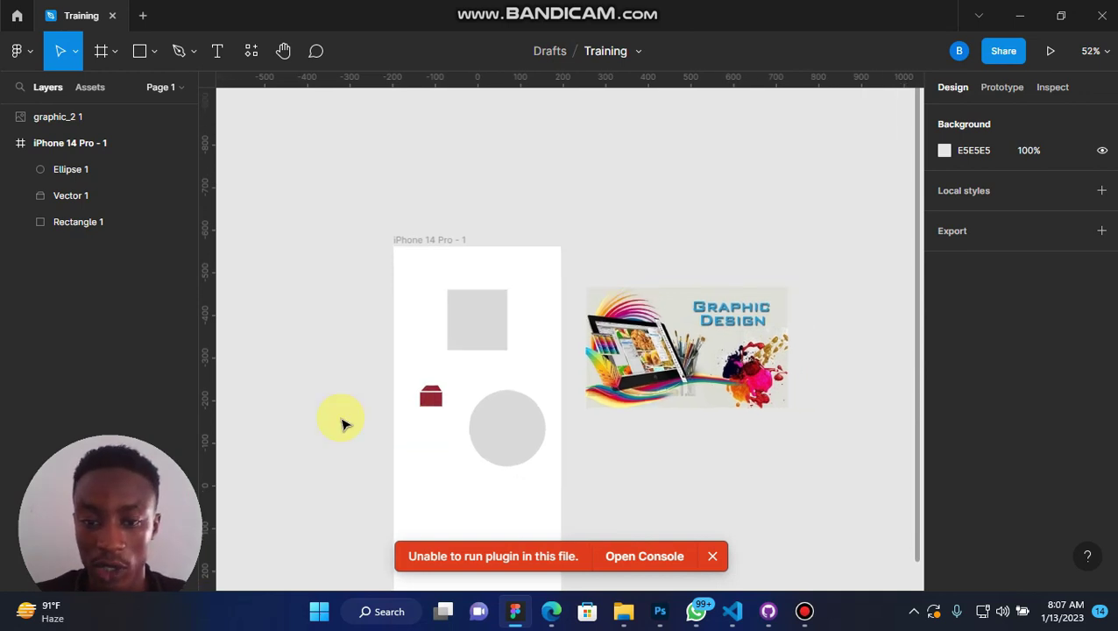
pyautogui.click(642, 344)
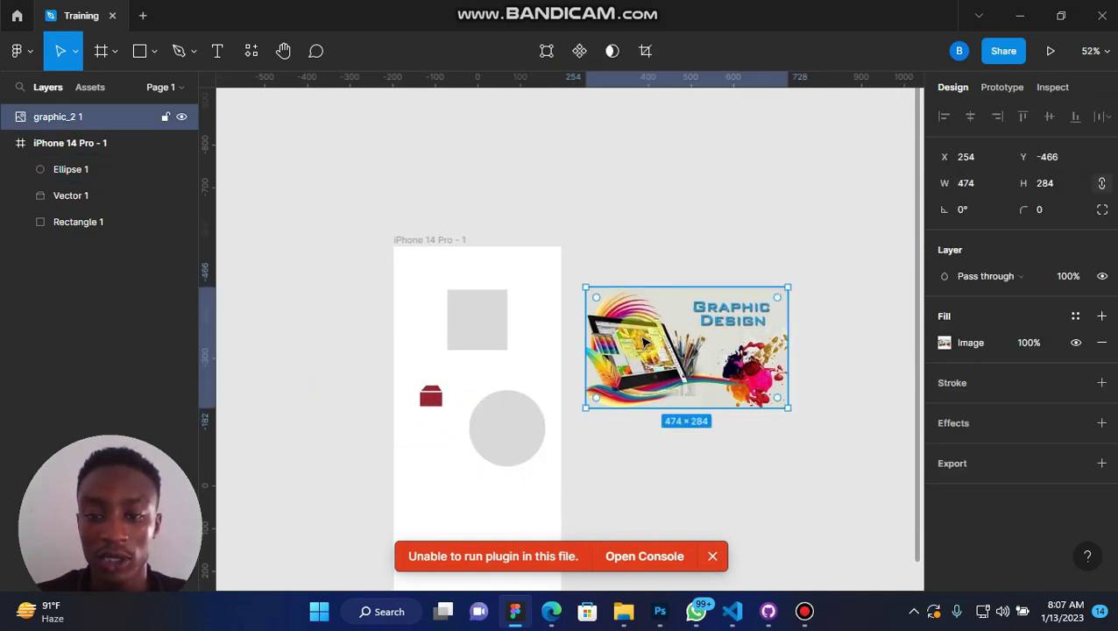
pyautogui.hscroll(2, 643, 344)
pyautogui.click(1102, 464)
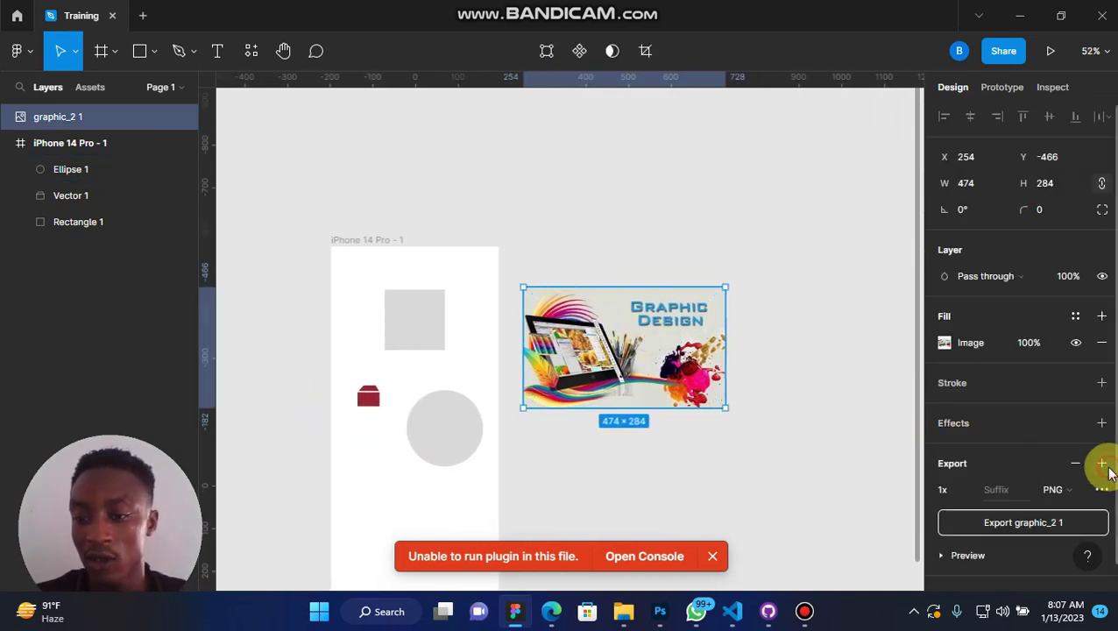
# - Export graphic_2 1 as a 1x PNG and save it into Downloads
pyautogui.click(964, 555)
pyautogui.scroll(-2, 982, 526)
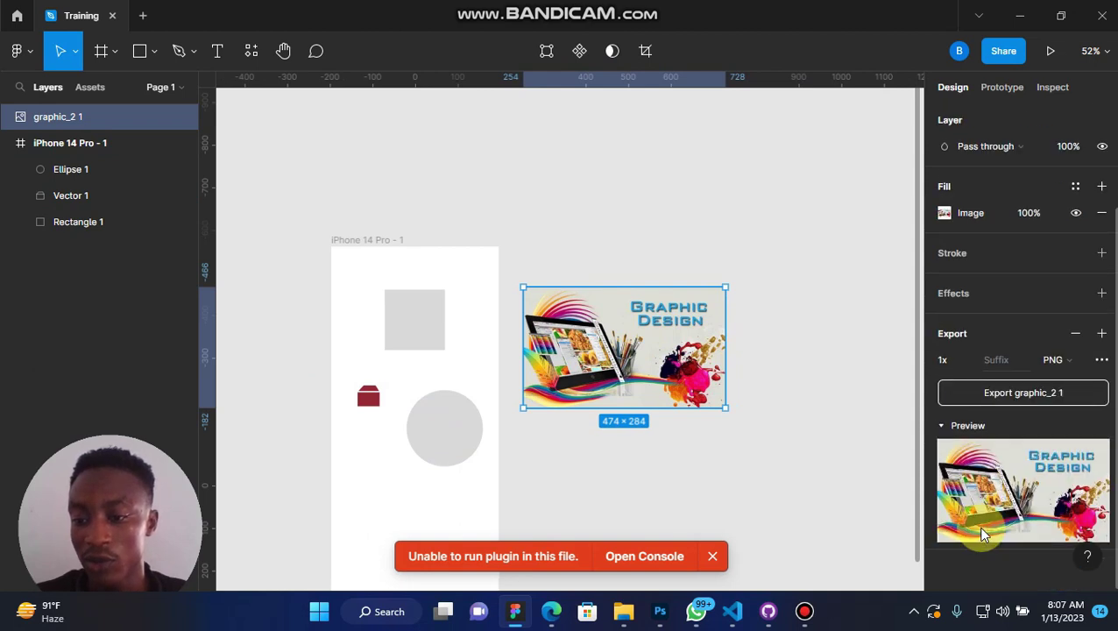
pyautogui.click(1062, 352)
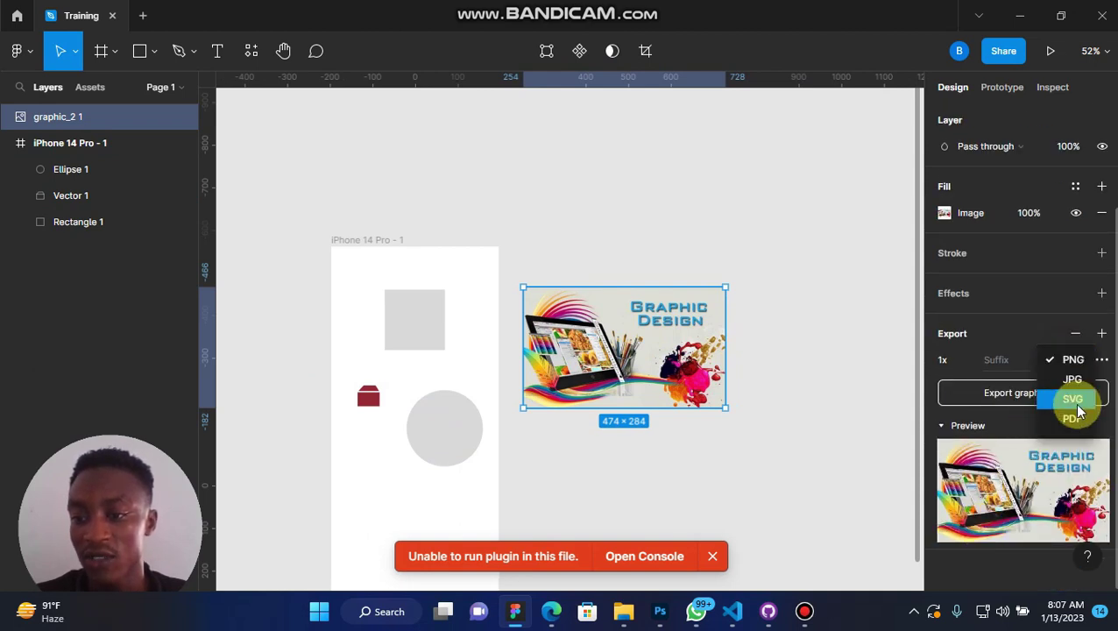
pyautogui.click(999, 392)
pyautogui.click(999, 392)
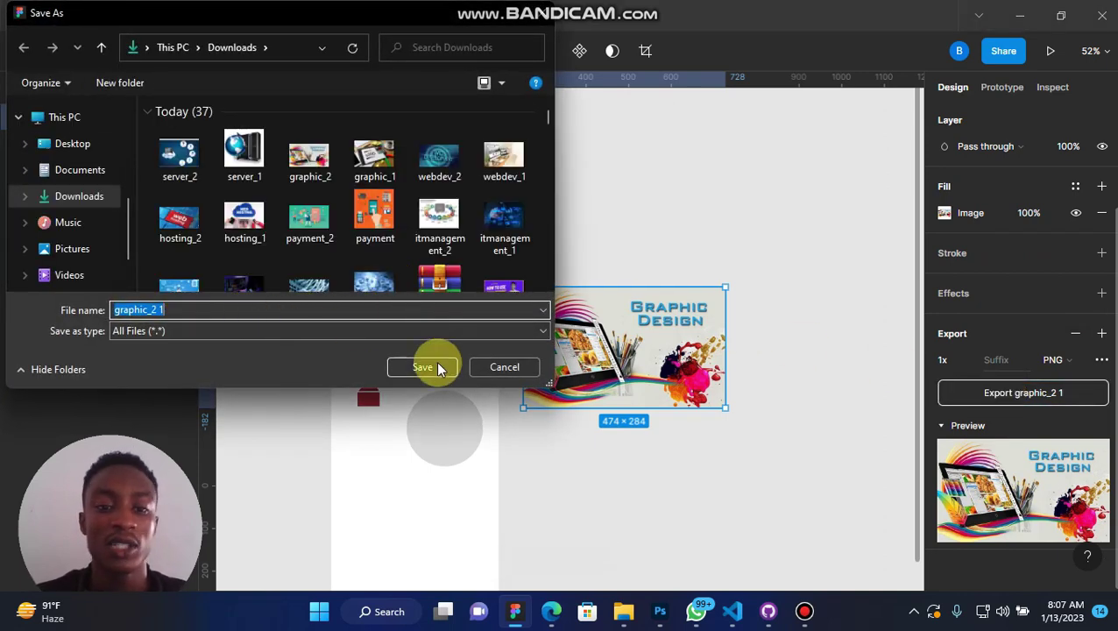
pyautogui.click(438, 367)
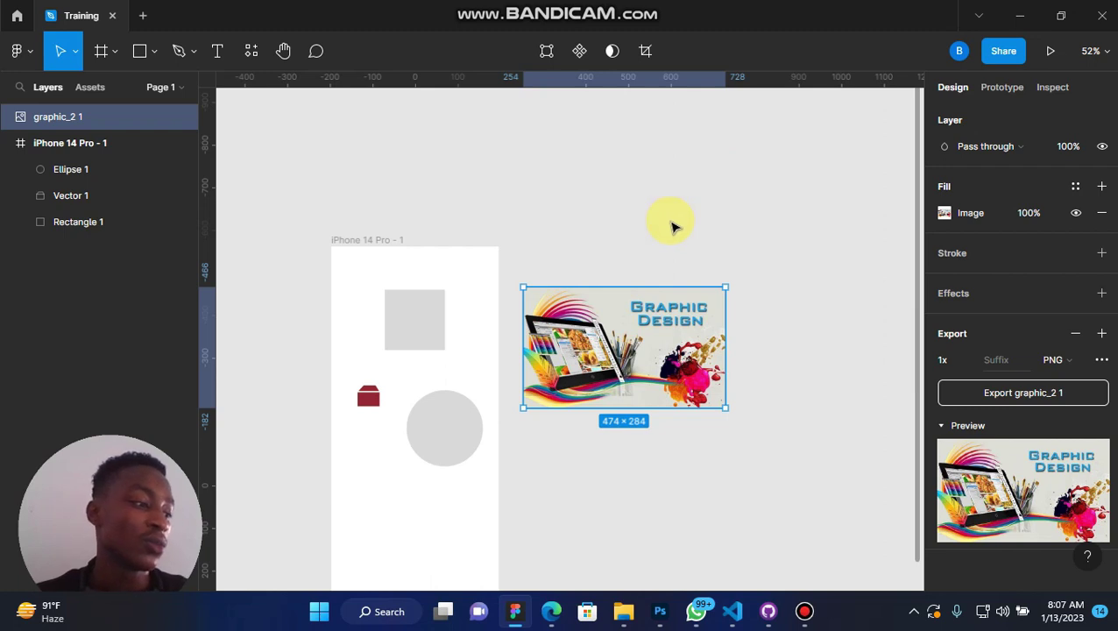
pyautogui.scroll(2, 438, 261)
pyautogui.scroll(2, 438, 261)
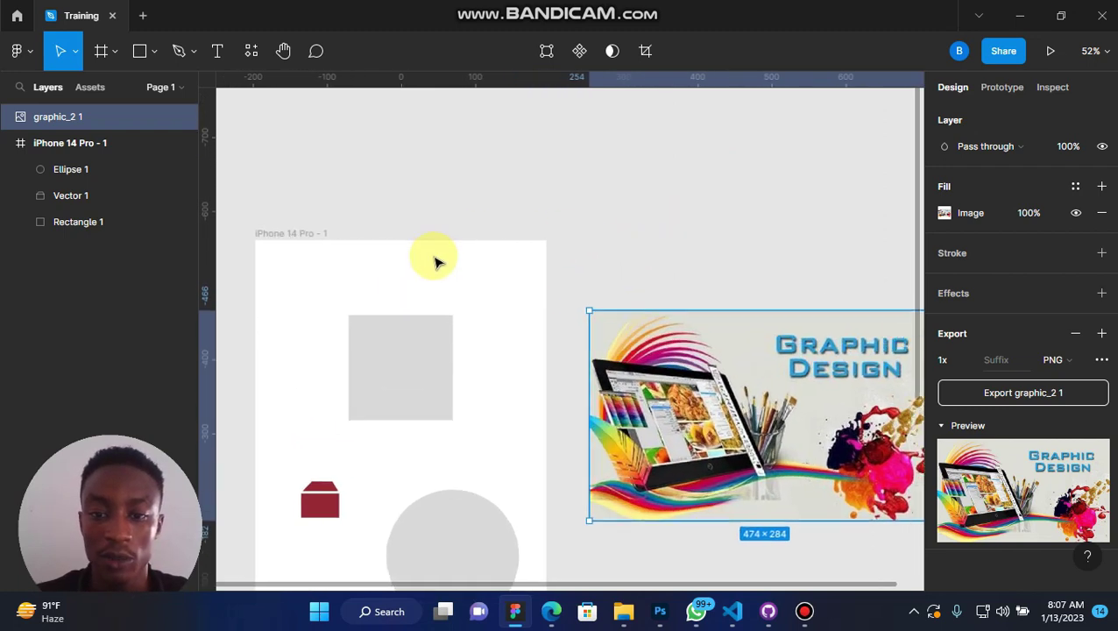
pyautogui.scroll(-5, 439, 261)
pyautogui.scroll(-2, 438, 262)
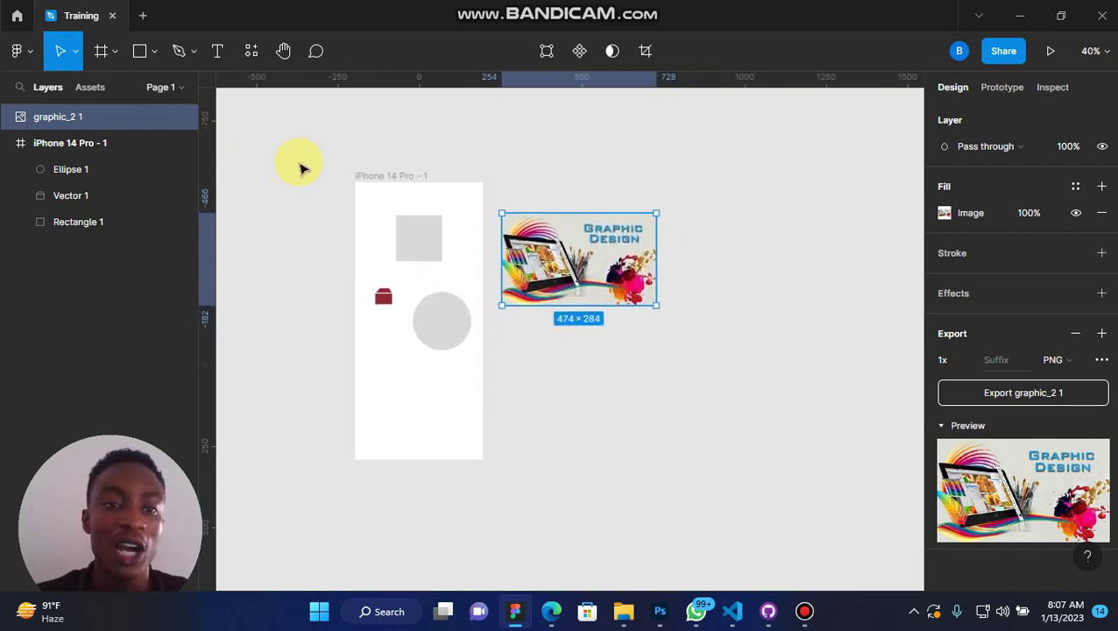
# - Open the 'Landing page template based on Zeus' file from the Recents grid on the Home screen
pyautogui.click(16, 15)
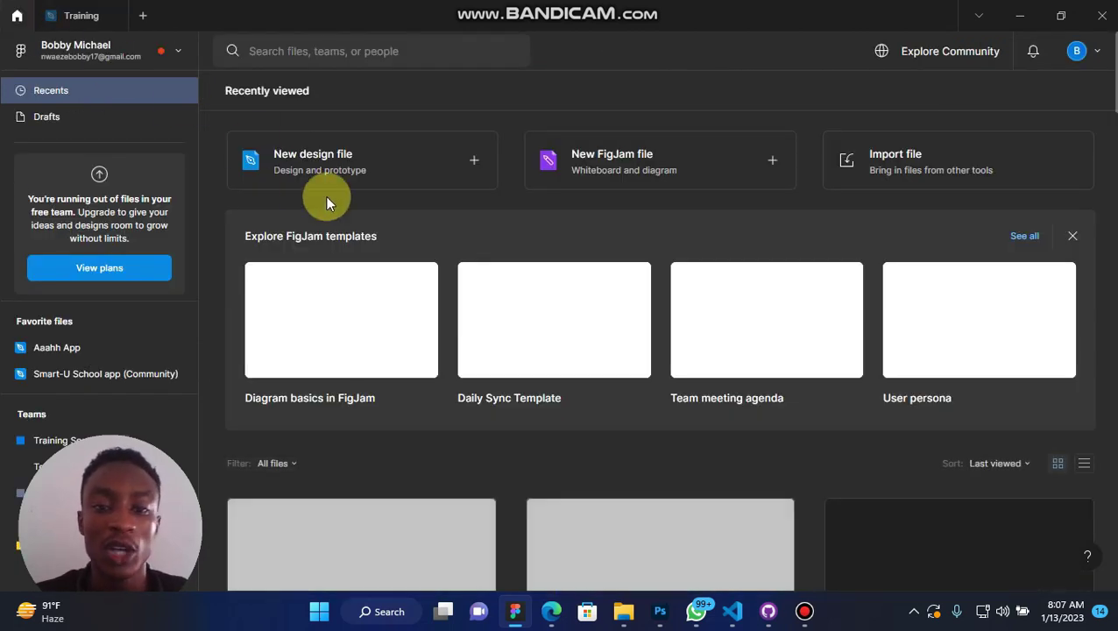
pyautogui.scroll(-4, 376, 349)
pyautogui.scroll(-2, 376, 350)
pyautogui.scroll(-2, 376, 350)
pyautogui.scroll(-3, 376, 350)
pyautogui.scroll(-3, 376, 350)
pyautogui.scroll(-3, 376, 350)
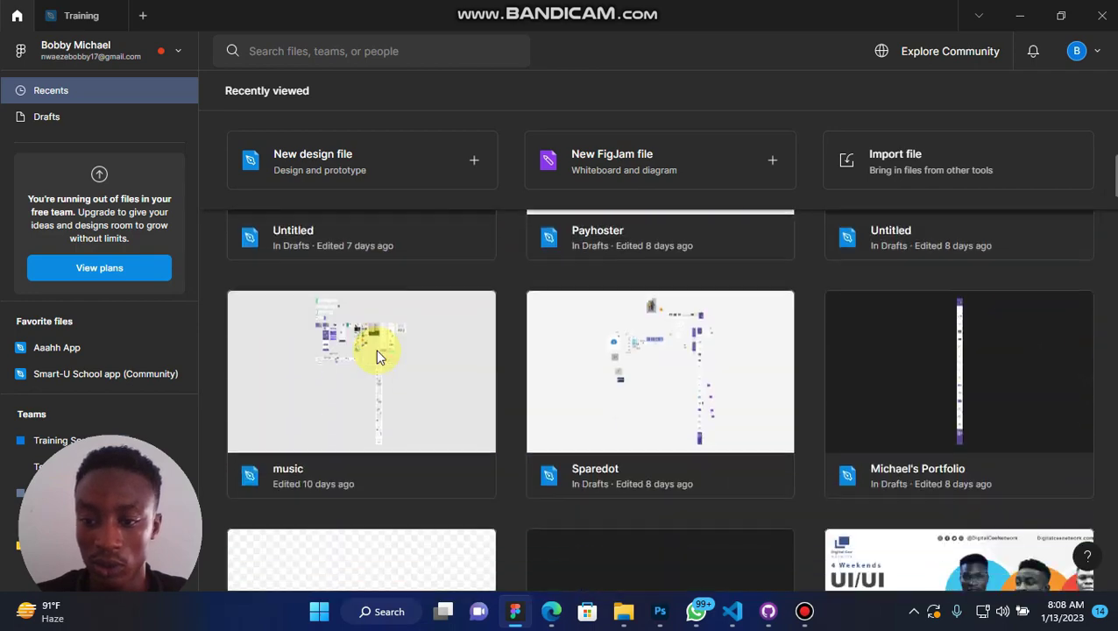
pyautogui.scroll(-3, 376, 350)
pyautogui.scroll(-3, 376, 354)
pyautogui.scroll(-3, 377, 353)
pyautogui.scroll(-3, 377, 353)
pyautogui.scroll(-3, 377, 353)
pyautogui.scroll(-3, 377, 353)
pyautogui.scroll(-3, 377, 354)
pyautogui.scroll(-1, 377, 353)
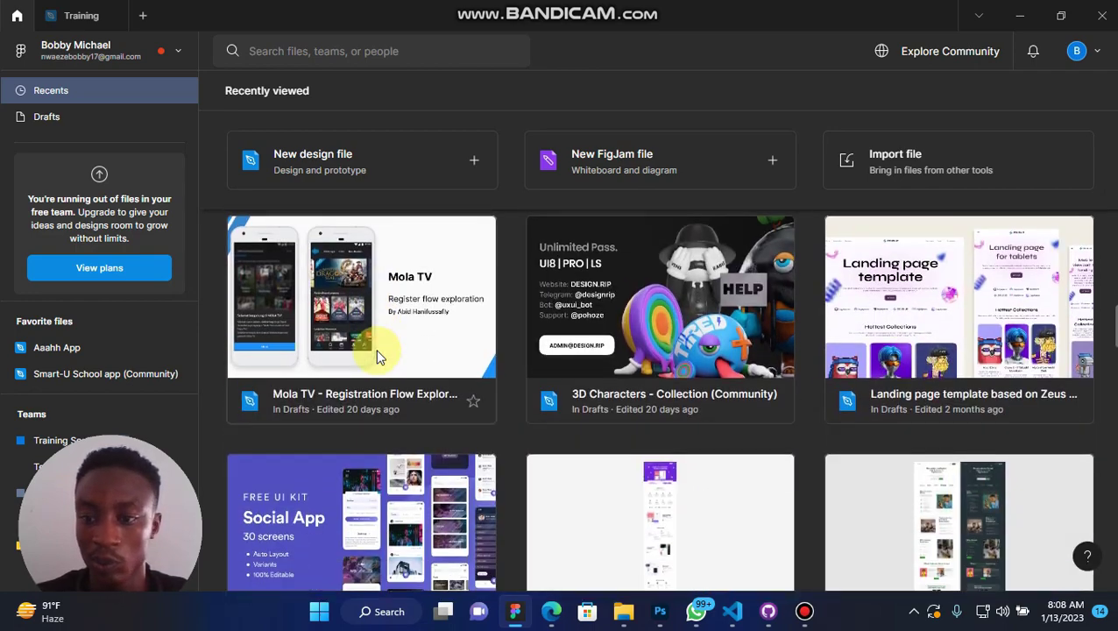
pyautogui.doubleClick(909, 292)
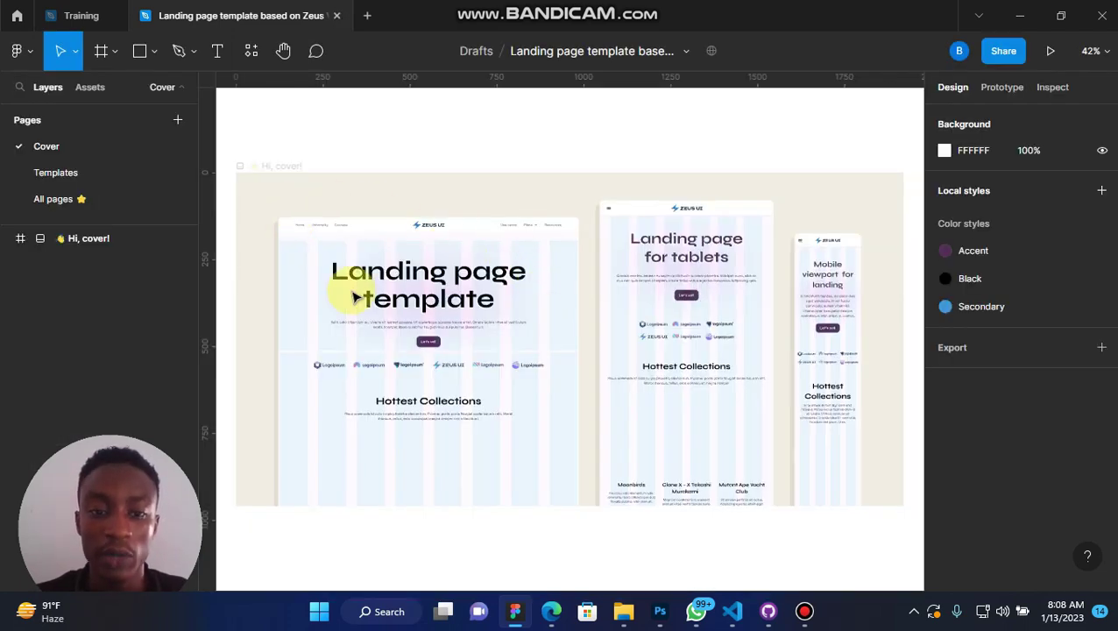
# - Look over the All pages page zoomed out, then return to the Templates page
pyautogui.click(85, 176)
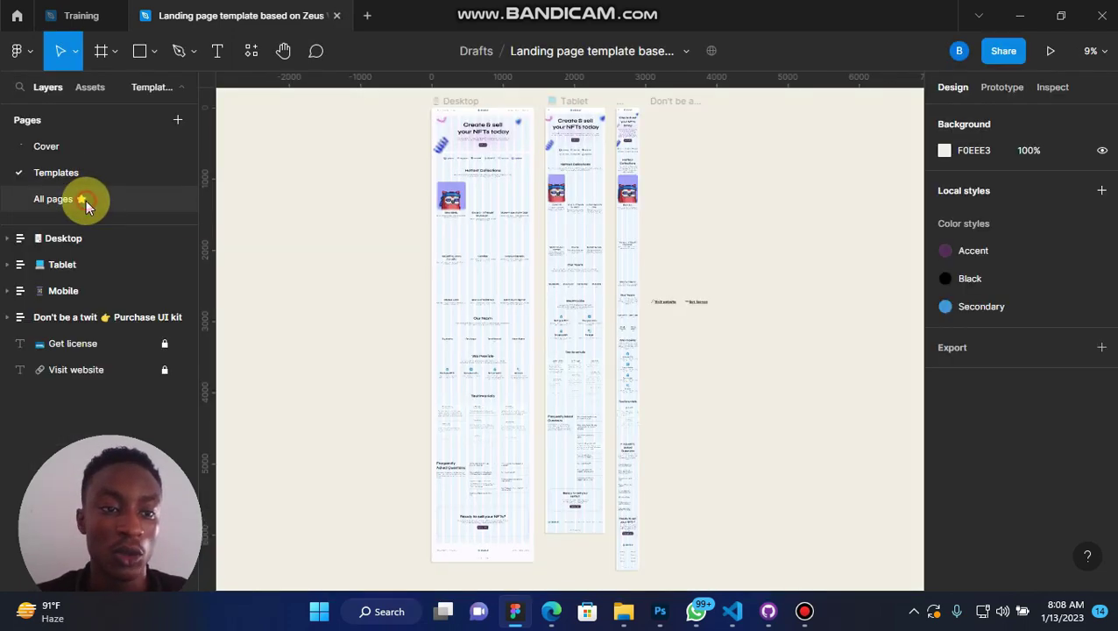
pyautogui.click(86, 200)
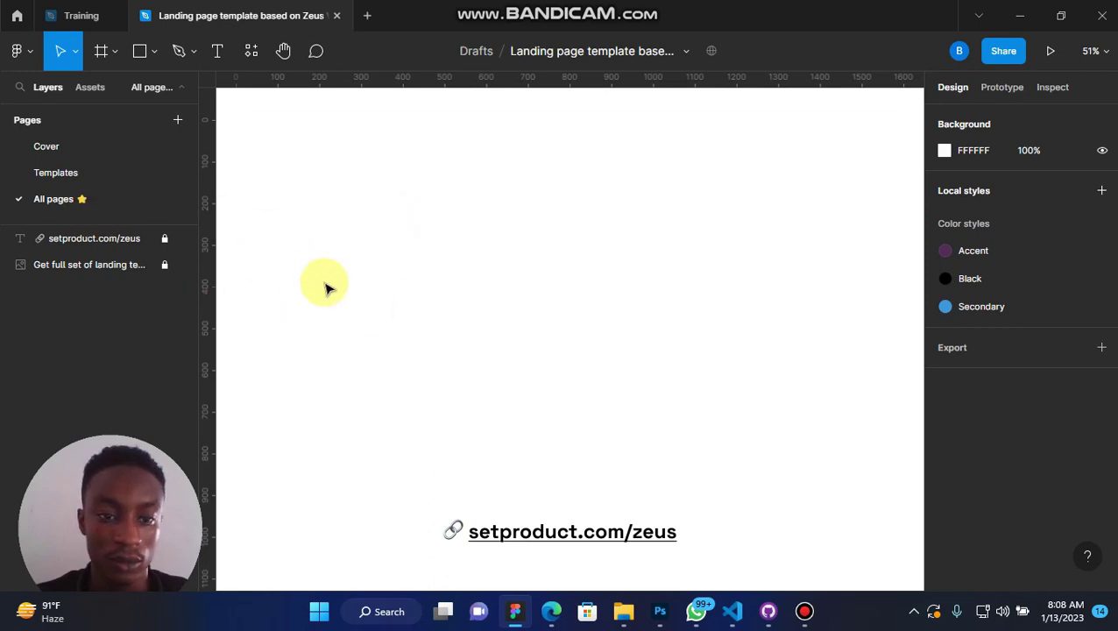
pyautogui.scroll(-3, 325, 287)
pyautogui.scroll(-5, 325, 288)
pyautogui.hotkey('shift', '1')
pyautogui.click(104, 173)
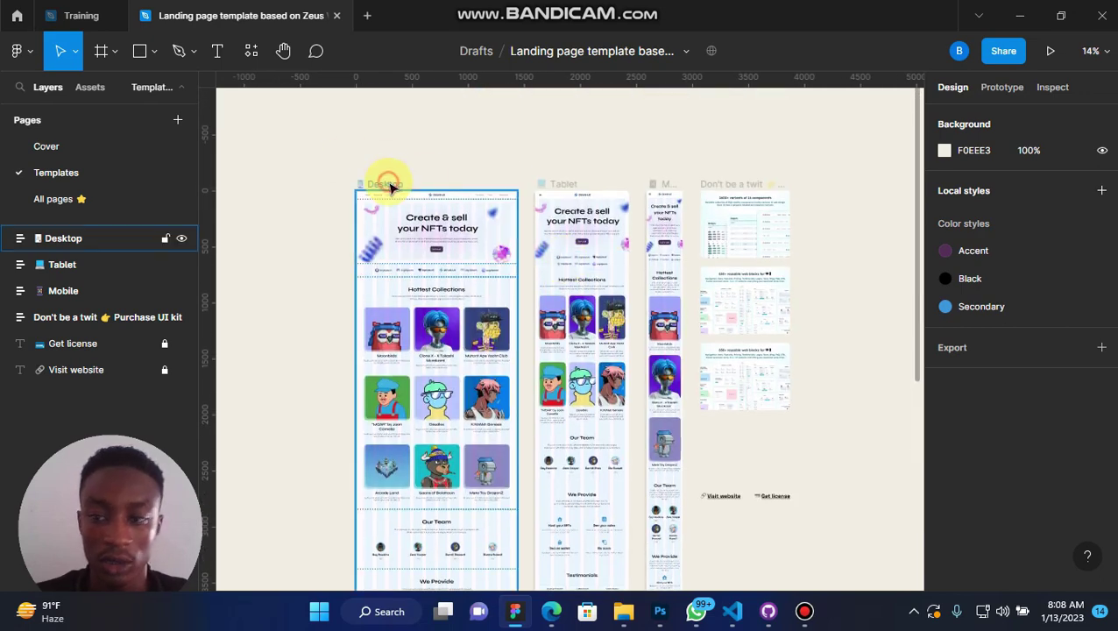
# - Select the Desktop frame, zoom in, and select its Navigation bar
pyautogui.click(386, 182)
pyautogui.scroll(-5, 998, 367)
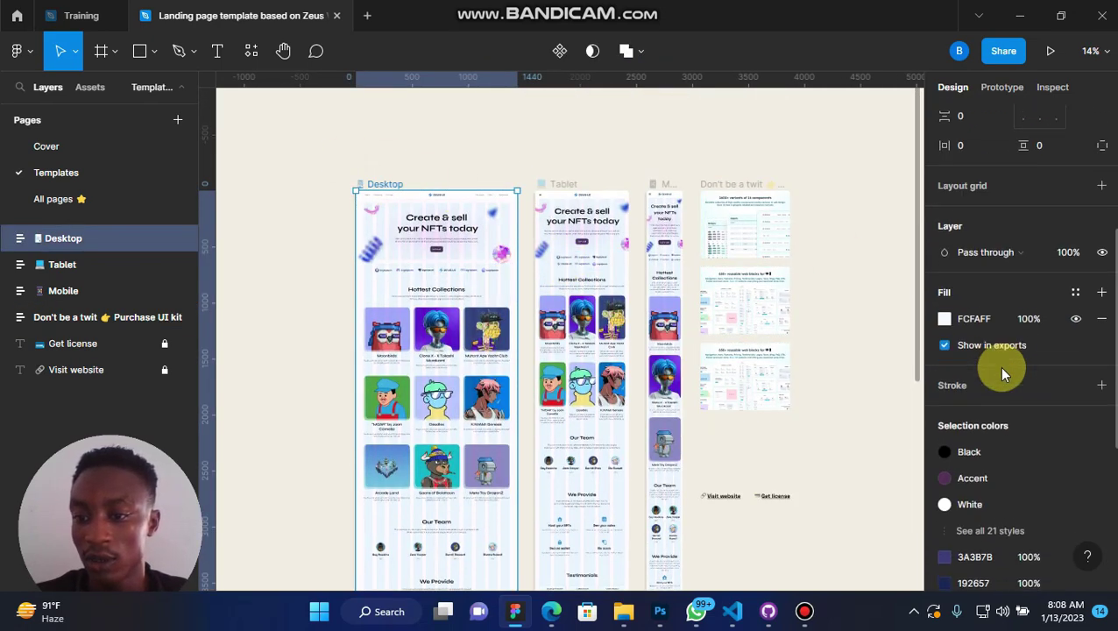
pyautogui.scroll(2, 998, 367)
pyautogui.scroll(1, 998, 366)
pyautogui.scroll(2, 999, 366)
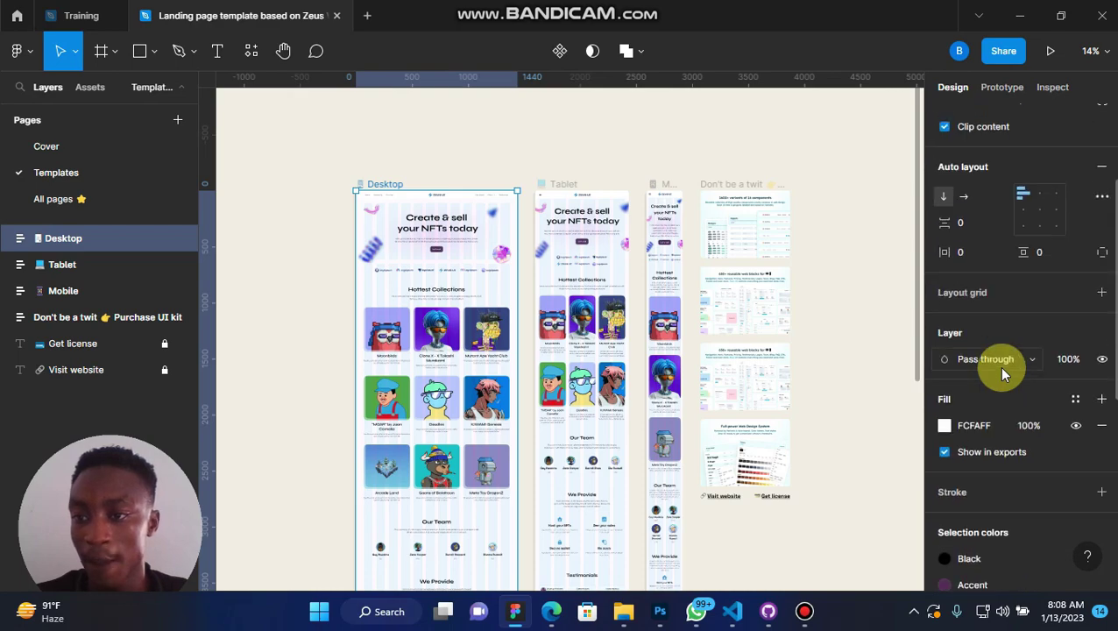
pyautogui.keyDown('ctrl'); pyautogui.scroll(1, 380, 252); pyautogui.keyUp('ctrl')
pyautogui.keyDown('ctrl'); pyautogui.scroll(2, 380, 252); pyautogui.keyUp('ctrl')
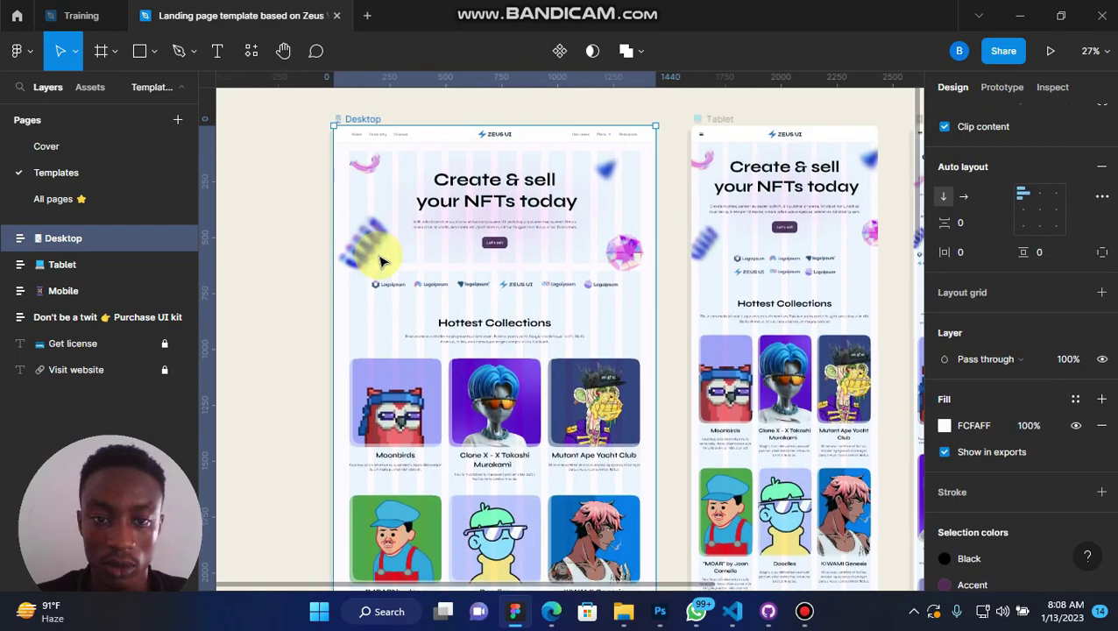
pyautogui.keyDown('ctrl'); pyautogui.scroll(2, 381, 260); pyautogui.keyUp('ctrl')
pyautogui.keyDown('ctrl'); pyautogui.scroll(-1, 381, 260); pyautogui.keyUp('ctrl')
pyautogui.keyDown('ctrl'); pyautogui.scroll(1, 382, 260); pyautogui.keyUp('ctrl')
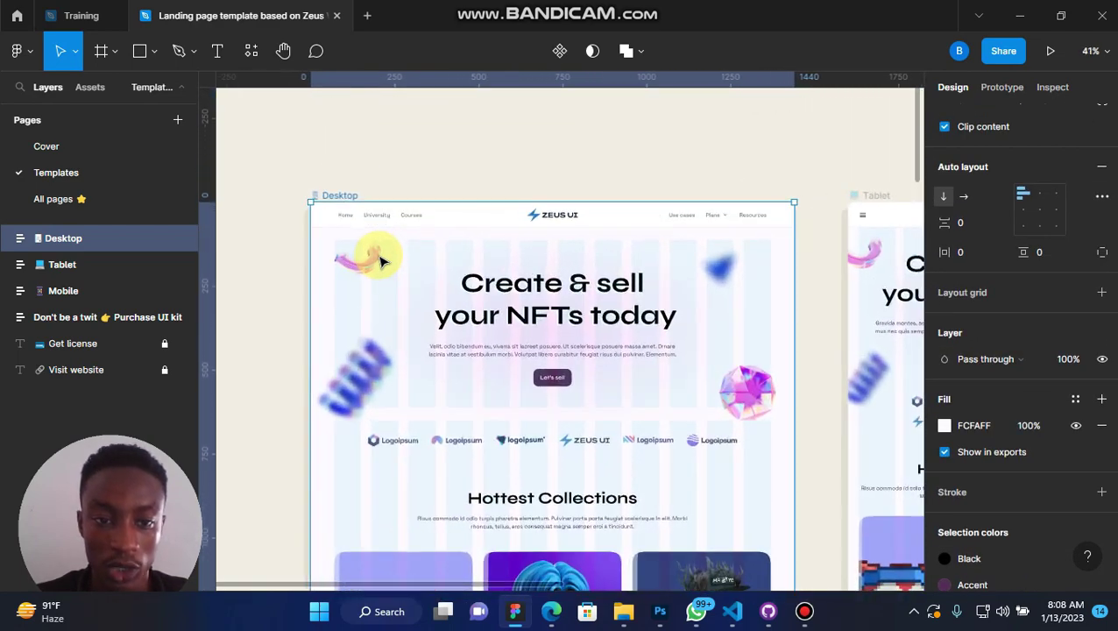
pyautogui.keyDown('ctrl'); pyautogui.scroll(2, 381, 260); pyautogui.keyUp('ctrl')
pyautogui.click(320, 185)
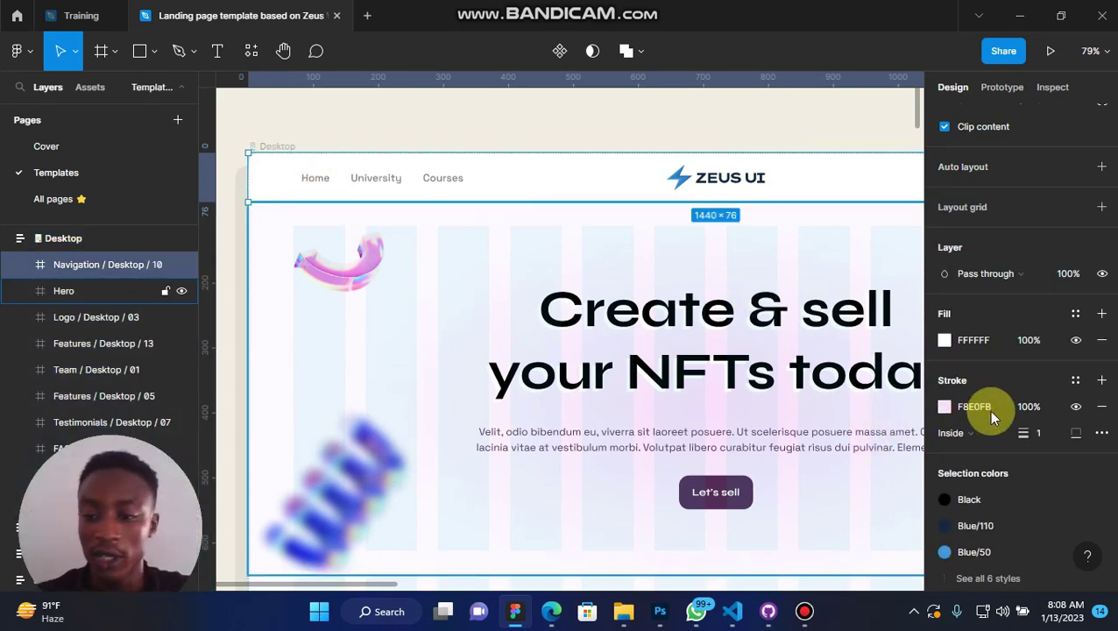
# - Drill into Navigation > Links > Button and change the Home link text to 'Service'
pyautogui.keyDown('ctrl'); pyautogui.scroll(-5, 694, 396); pyautogui.keyUp('ctrl')
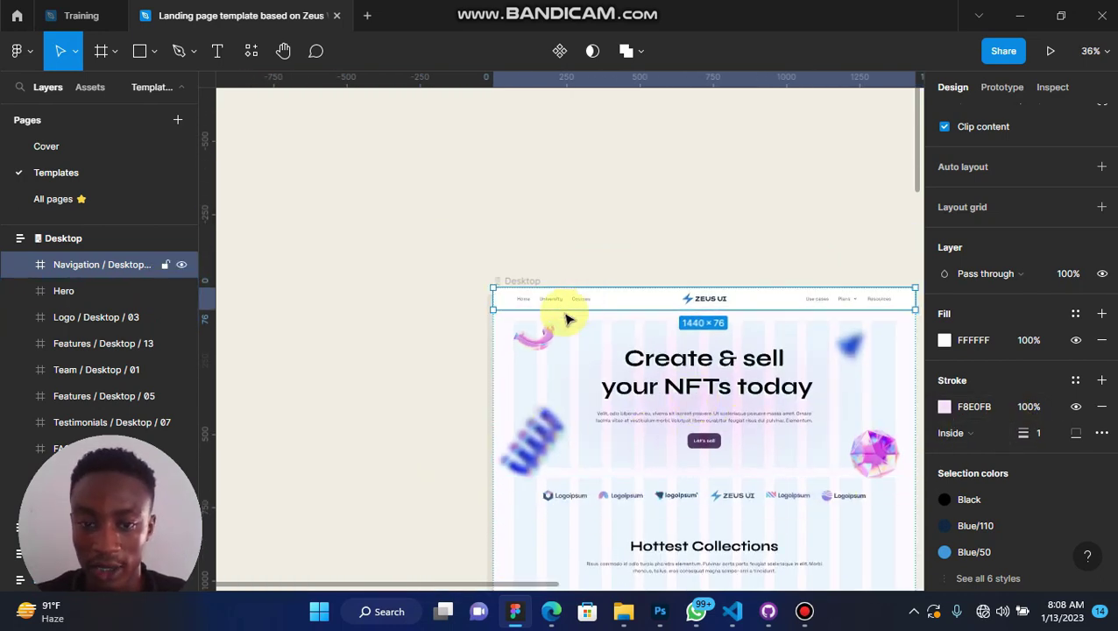
pyautogui.doubleClick(523, 305)
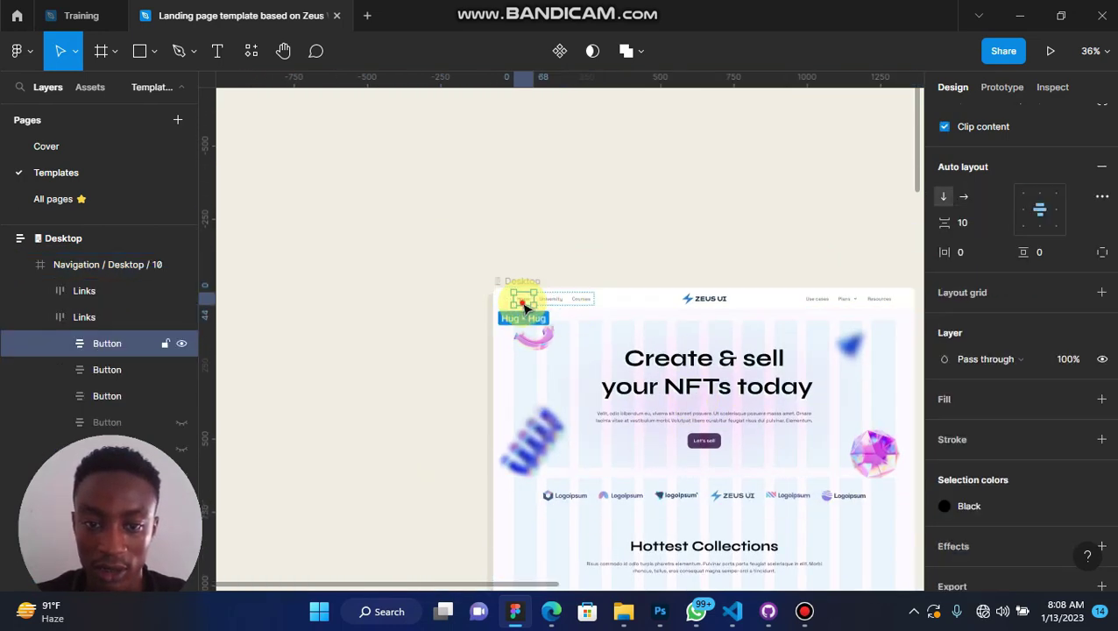
pyautogui.doubleClick(522, 302)
pyautogui.keyDown('ctrl'); pyautogui.scroll(1, 521, 301); pyautogui.keyUp('ctrl')
pyautogui.keyDown('ctrl'); pyautogui.scroll(3, 525, 300); pyautogui.keyUp('ctrl')
pyautogui.keyDown('ctrl'); pyautogui.scroll(5, 536, 296); pyautogui.keyUp('ctrl')
pyautogui.doubleClick(542, 290)
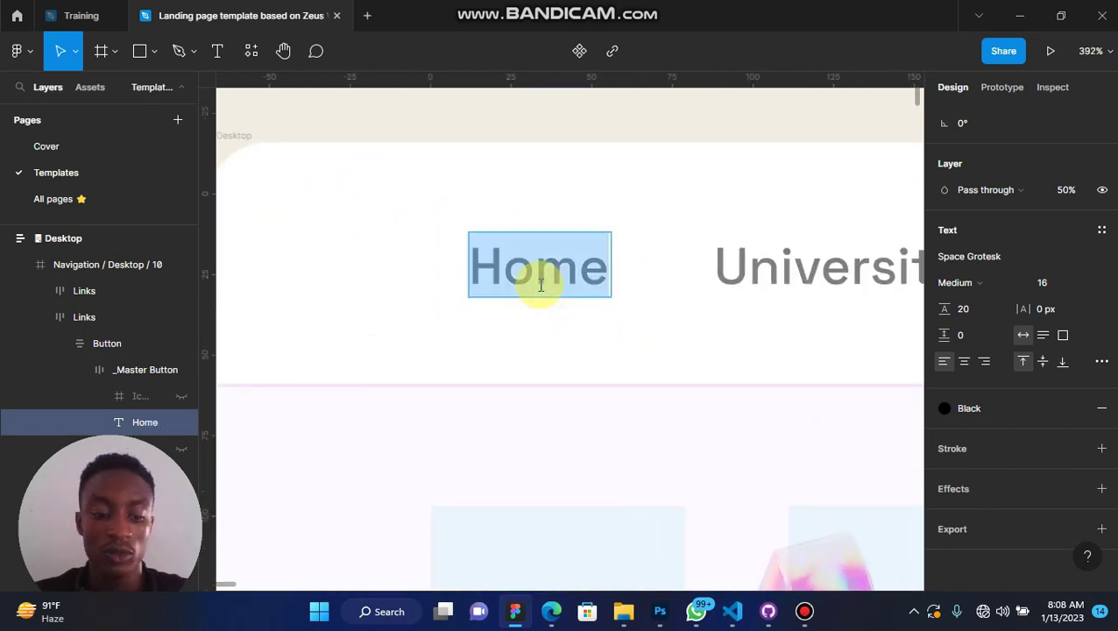
pyautogui.write('SE')
pyautogui.press('BackSpace')
pyautogui.write('ervice')
# - Scroll around the Templates page to view the Desktop, Tablet and mobile layouts
pyautogui.keyDown('ctrl'); pyautogui.scroll(-3, 541, 285); pyautogui.keyUp('ctrl')
pyautogui.keyDown('ctrl'); pyautogui.scroll(-3, 541, 285); pyautogui.keyUp('ctrl')
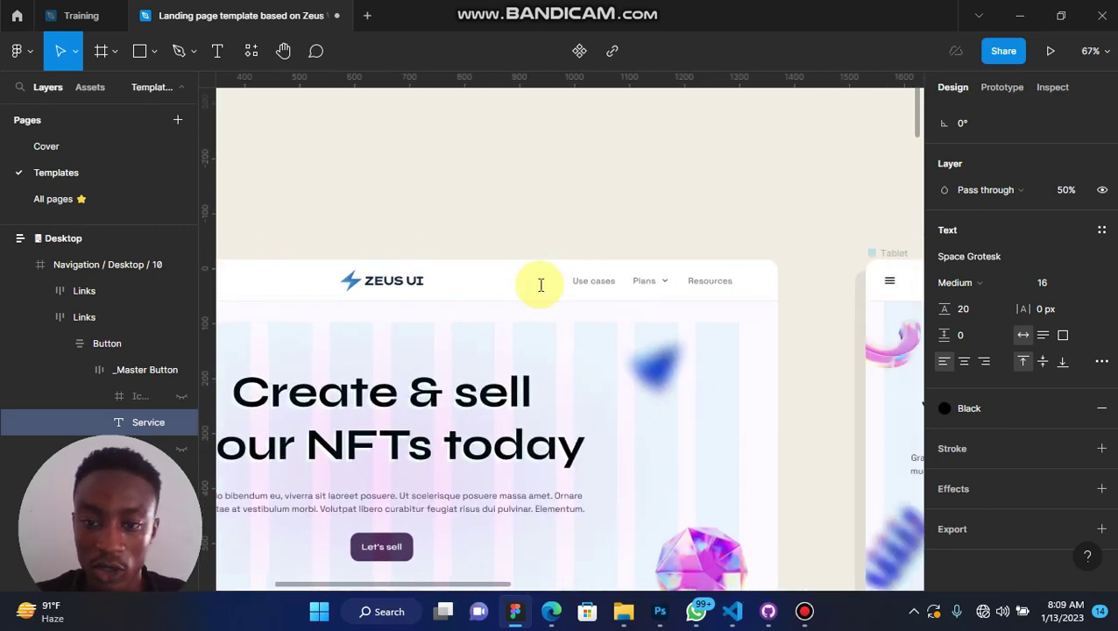
pyautogui.keyDown('ctrl'); pyautogui.scroll(-3, 541, 285); pyautogui.keyUp('ctrl')
pyautogui.keyDown('ctrl'); pyautogui.scroll(-2, 541, 285); pyautogui.keyUp('ctrl')
pyautogui.keyDown('ctrl'); pyautogui.scroll(-2, 541, 285); pyautogui.keyUp('ctrl')
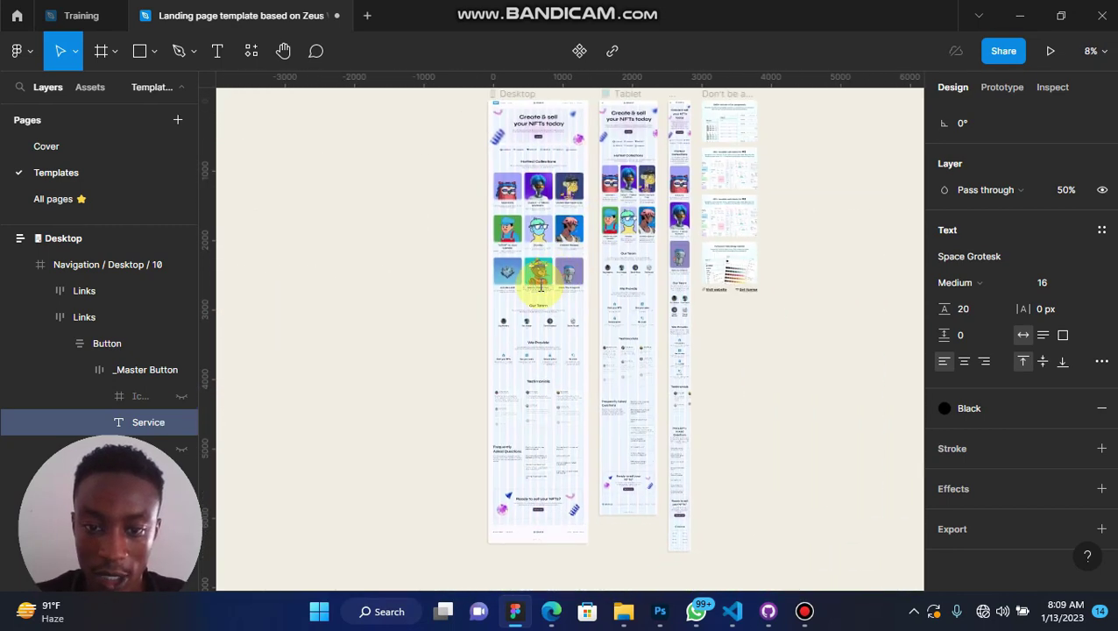
pyautogui.keyDown('ctrl'); pyautogui.scroll(3, 541, 285); pyautogui.keyUp('ctrl')
pyautogui.hscroll(3, 541, 285)
pyautogui.keyDown('ctrl'); pyautogui.scroll(2, 540, 285); pyautogui.keyUp('ctrl')
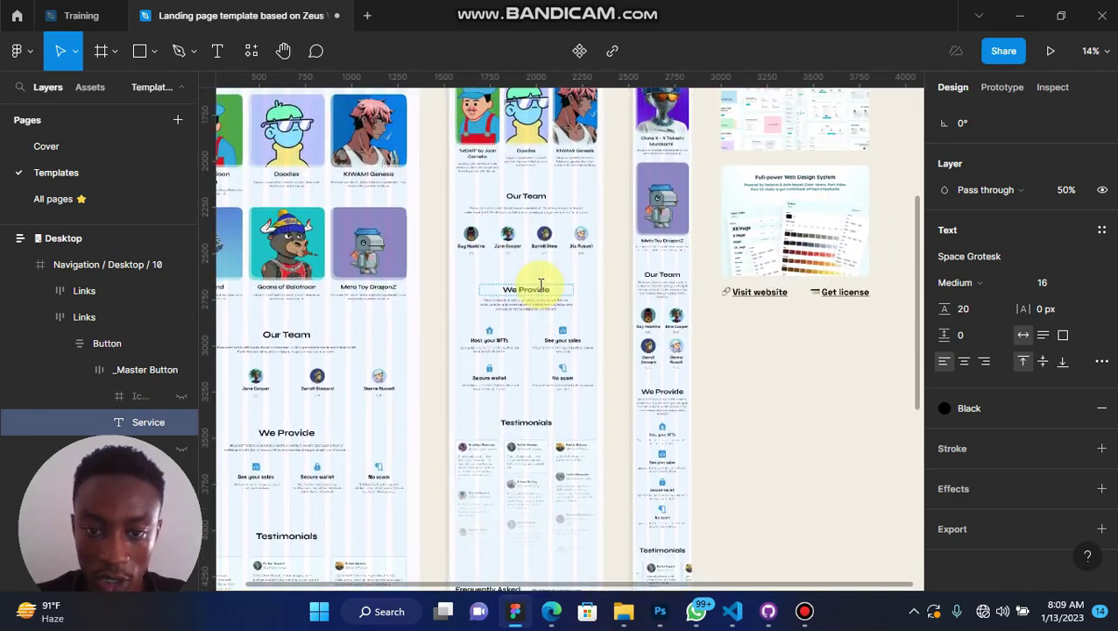
pyautogui.keyDown('ctrl'); pyautogui.scroll(2, 537, 286); pyautogui.keyUp('ctrl')
pyautogui.keyDown('ctrl'); pyautogui.scroll(-5, 536, 287); pyautogui.keyUp('ctrl')
pyautogui.scroll(3, 544, 289)
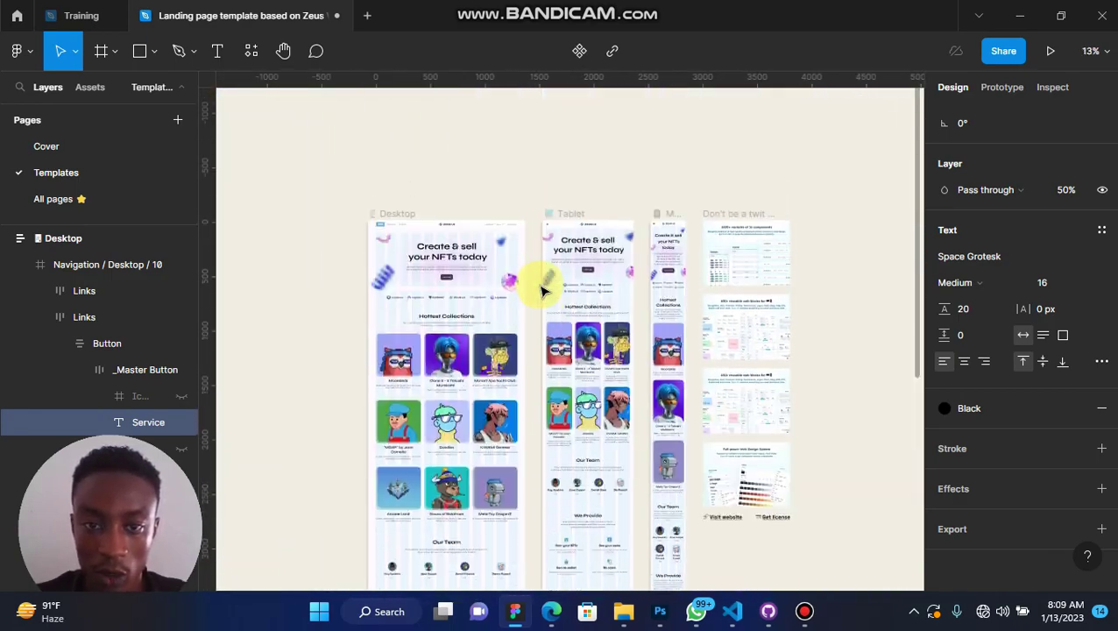
pyautogui.scroll(1, 541, 291)
pyautogui.scroll(2, 540, 295)
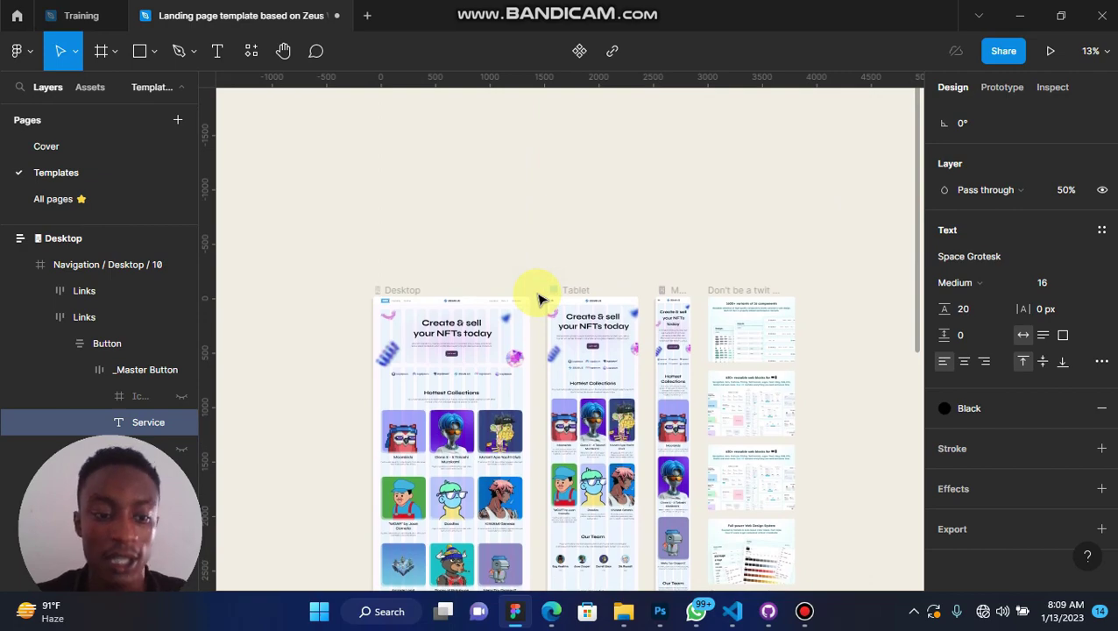
pyautogui.keyDown('ctrl'); pyautogui.scroll(3, 541, 299); pyautogui.keyUp('ctrl')
pyautogui.keyDown('ctrl'); pyautogui.scroll(-4, 541, 298); pyautogui.keyUp('ctrl')
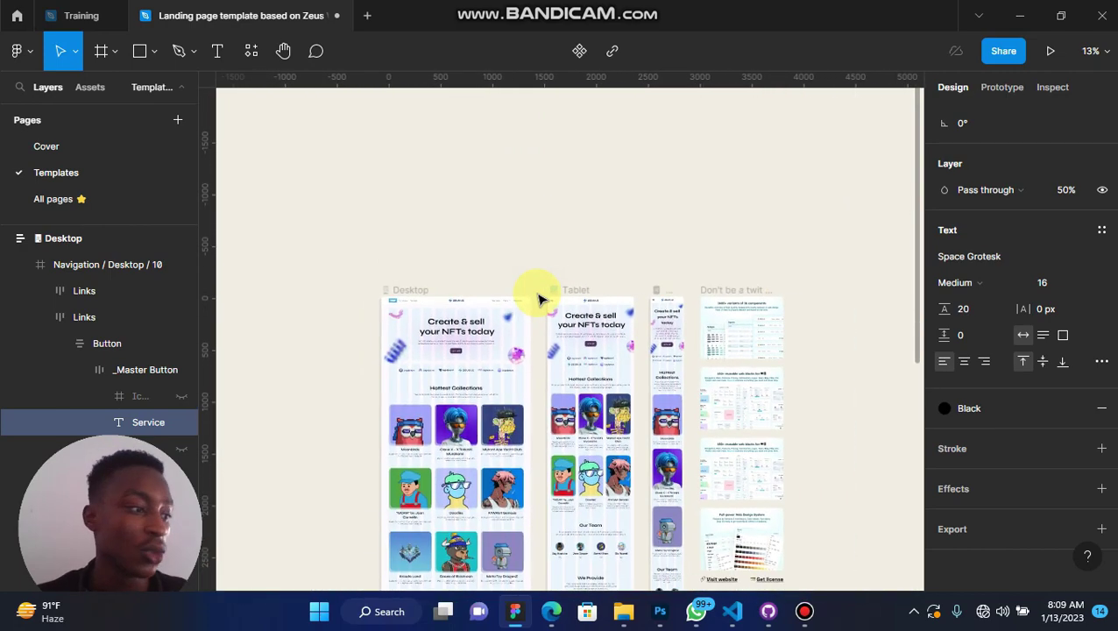
pyautogui.scroll(-2, 540, 297)
pyautogui.scroll(-2, 539, 296)
pyautogui.hscroll(2, 526, 298)
# - Pin a comment above the Desktop page asking for the logo to be changed
pyautogui.click(317, 53)
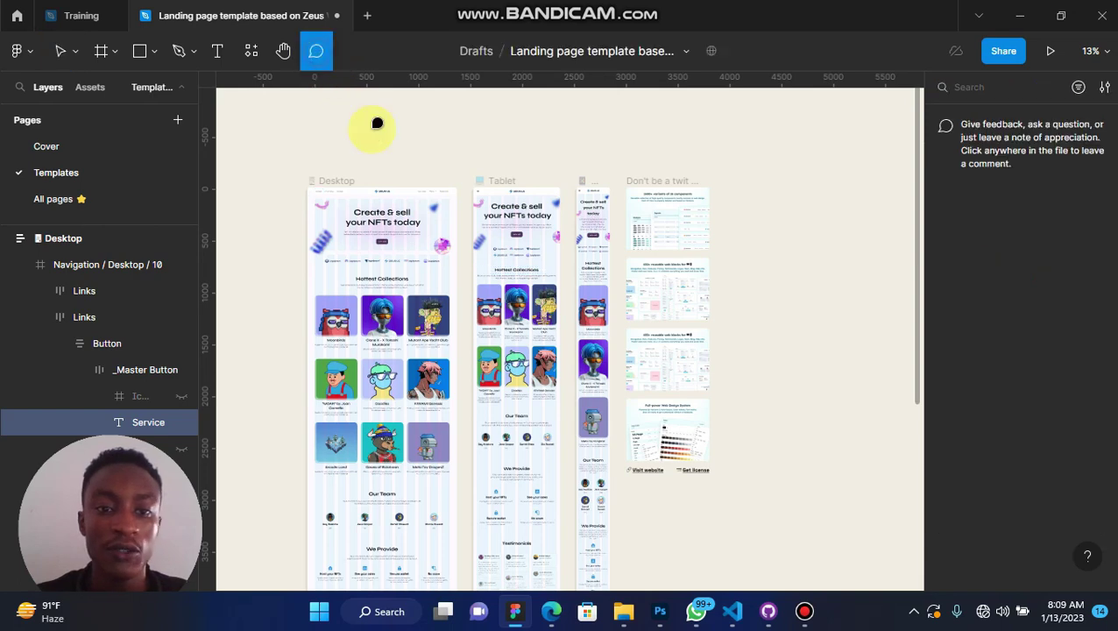
pyautogui.click(343, 185)
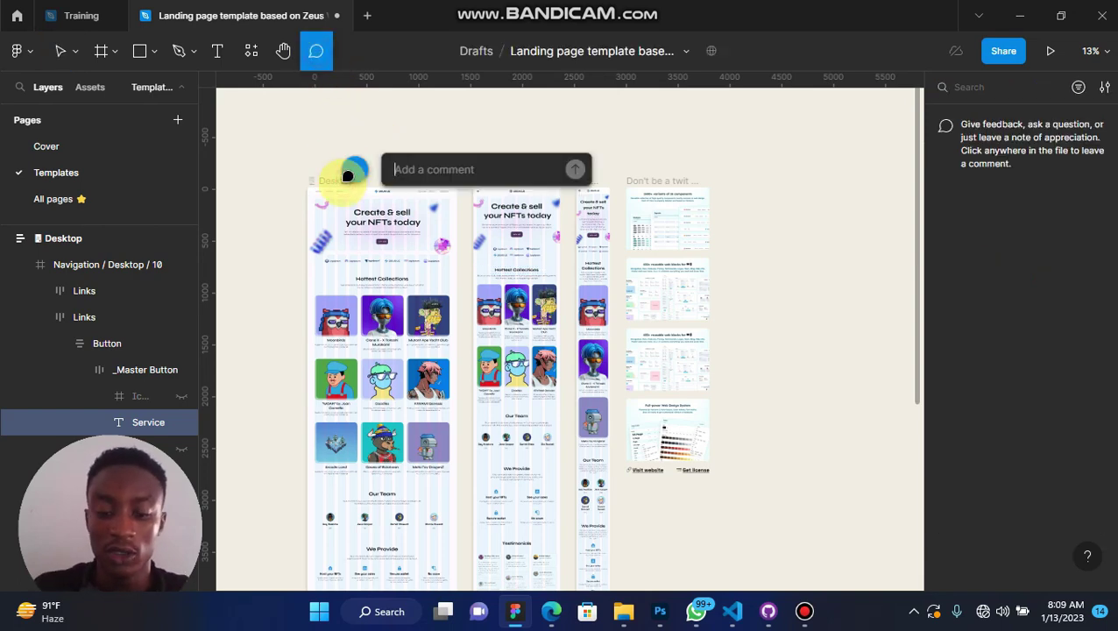
pyautogui.write('I need you change')
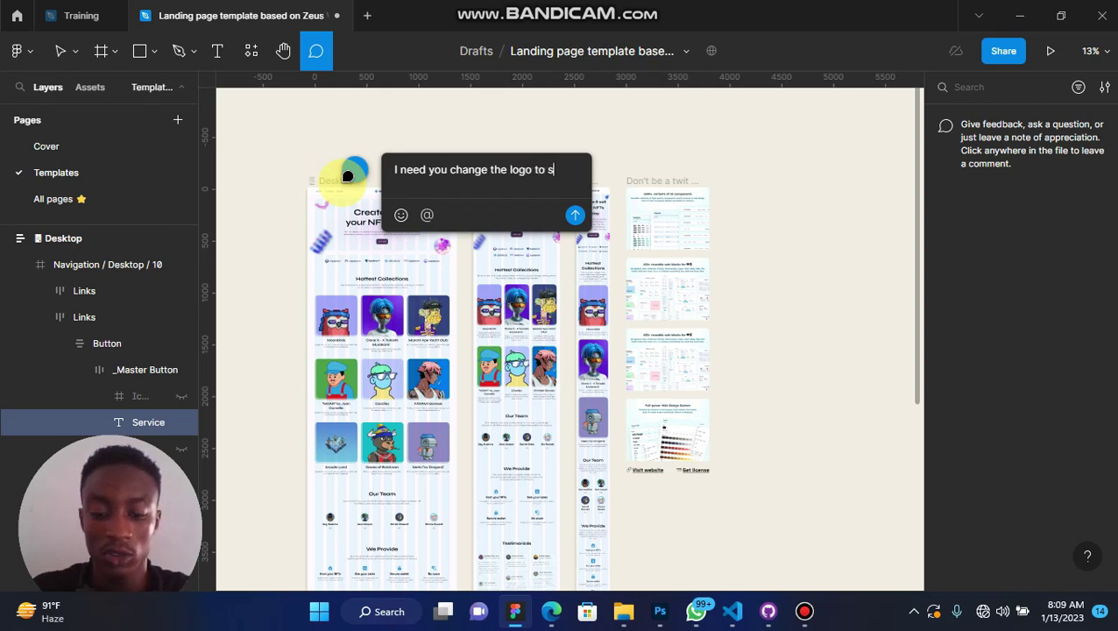
pyautogui.write('thing else')
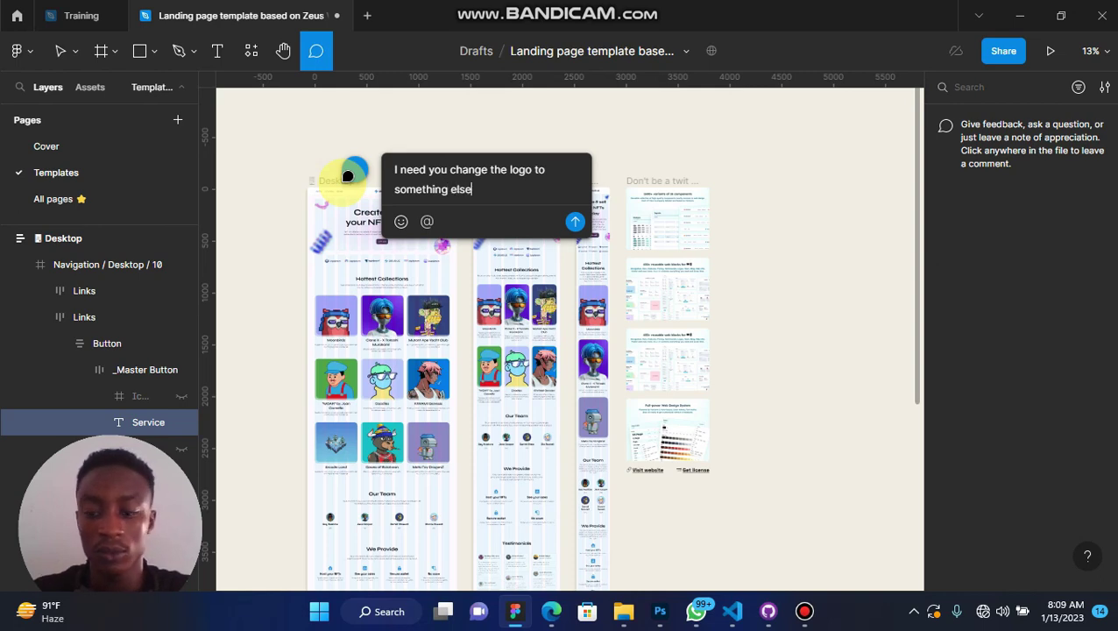
pyautogui.press('Return')
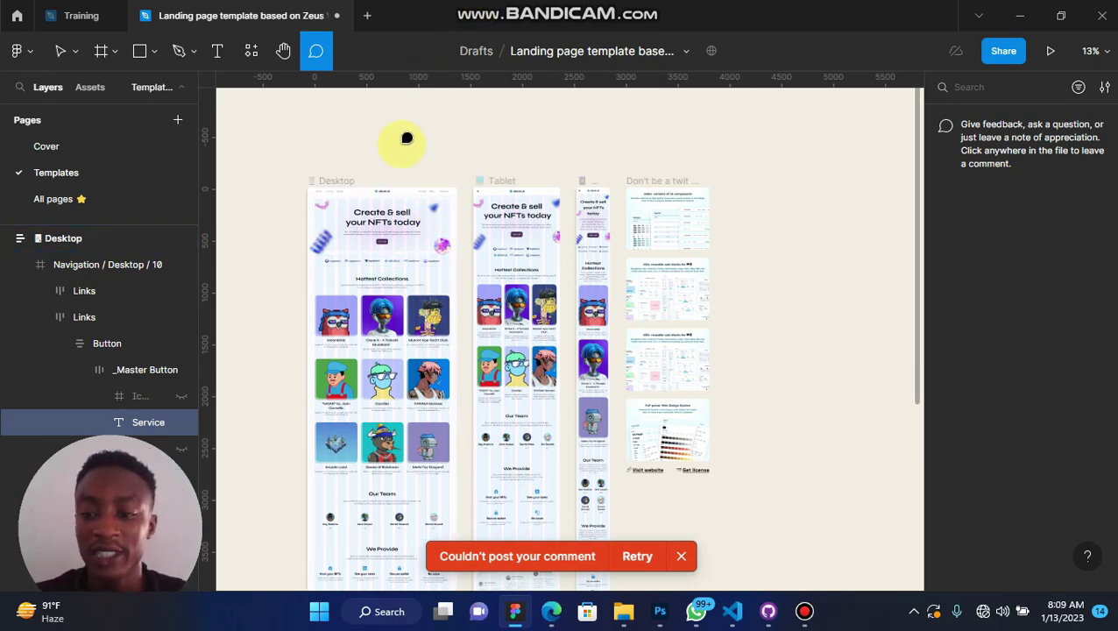
# - After the 'Couldn't post your comment' error, select the Desktop frame and scroll the layouts
pyautogui.click(326, 179)
pyautogui.scroll(-2, 400, 318)
pyautogui.scroll(-2, 399, 317)
pyautogui.scroll(-1, 393, 255)
pyautogui.scroll(3, 394, 255)
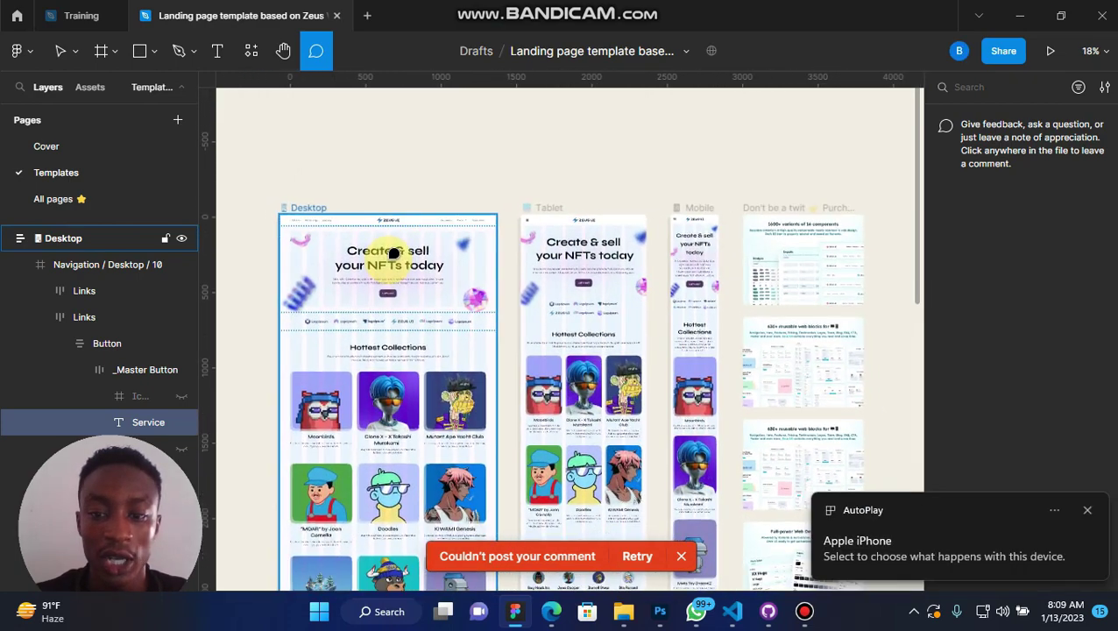
pyautogui.scroll(-2, 393, 255)
pyautogui.scroll(2, 393, 255)
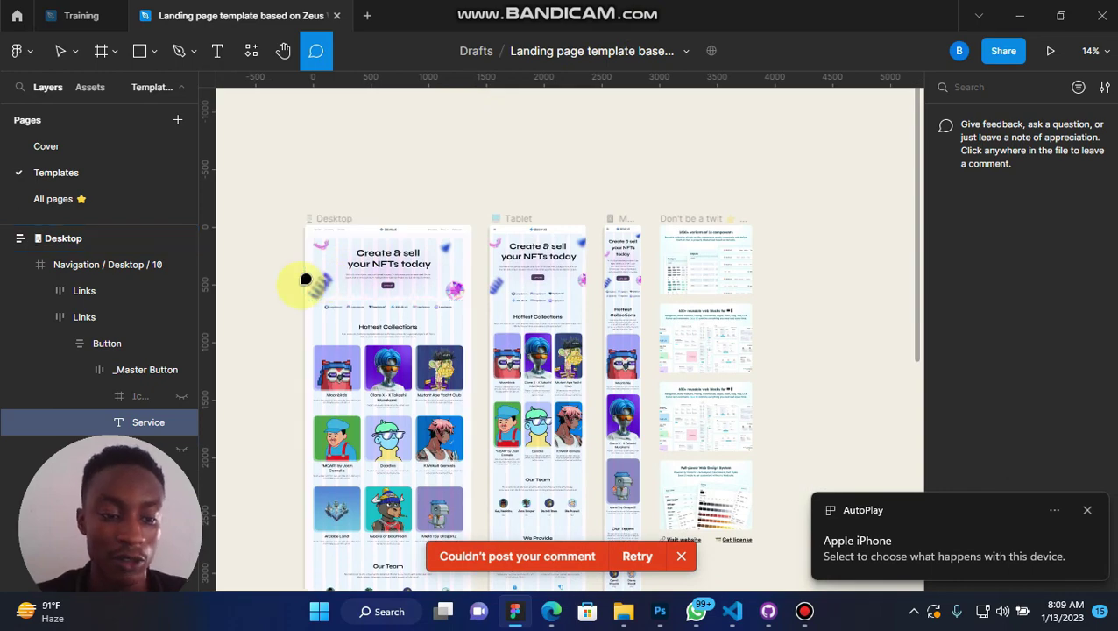
pyautogui.scroll(-2, 305, 279)
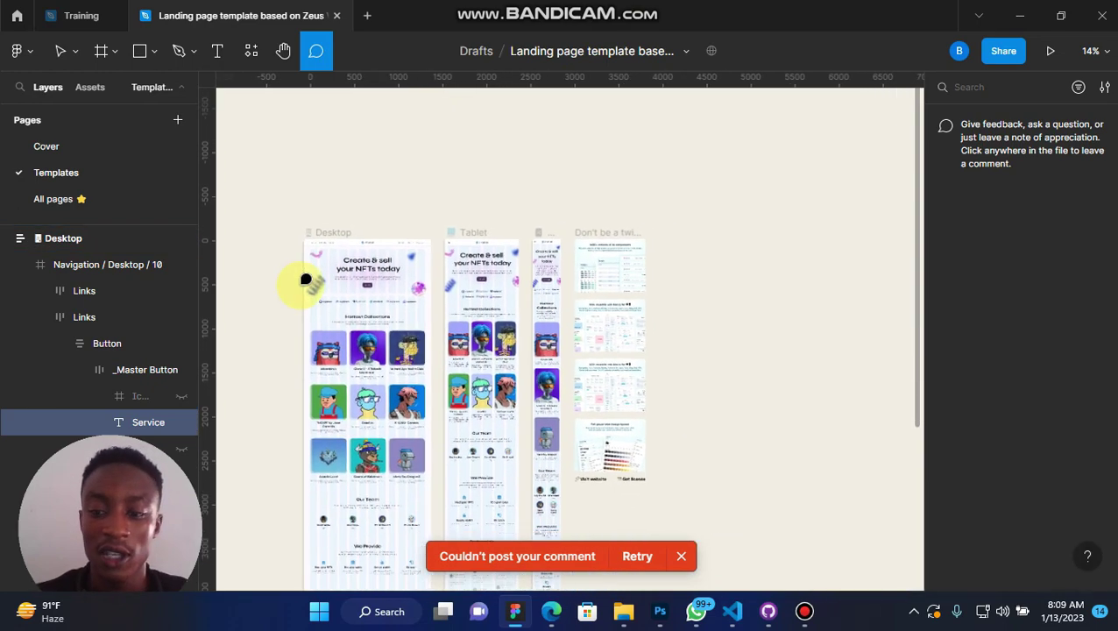
pyautogui.scroll(1, 306, 279)
pyautogui.scroll(1, 306, 278)
pyautogui.scroll(1, 306, 278)
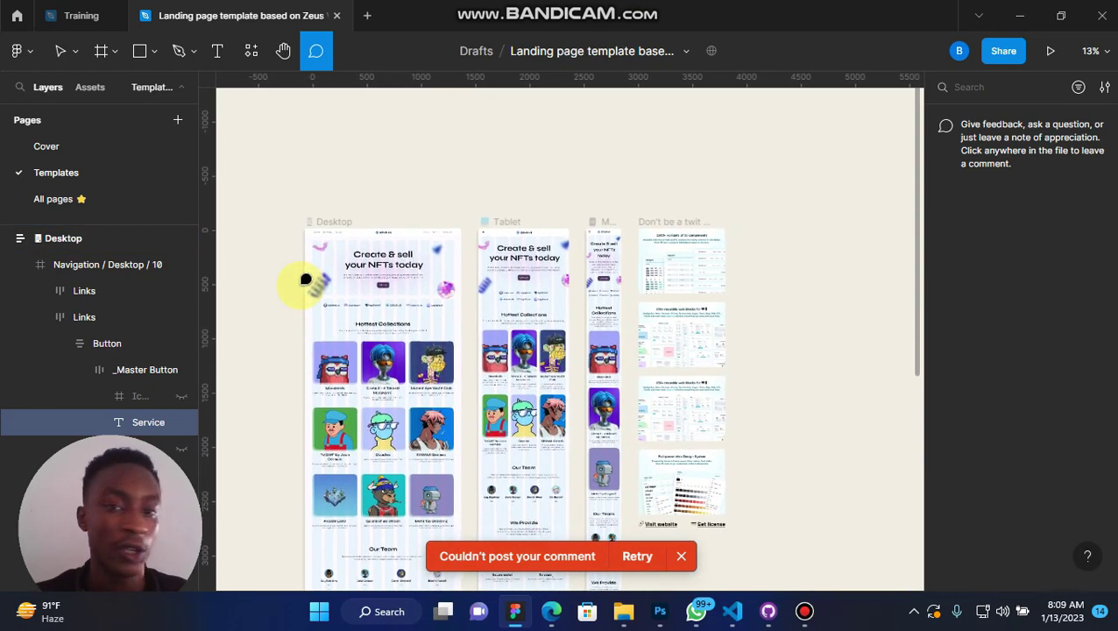